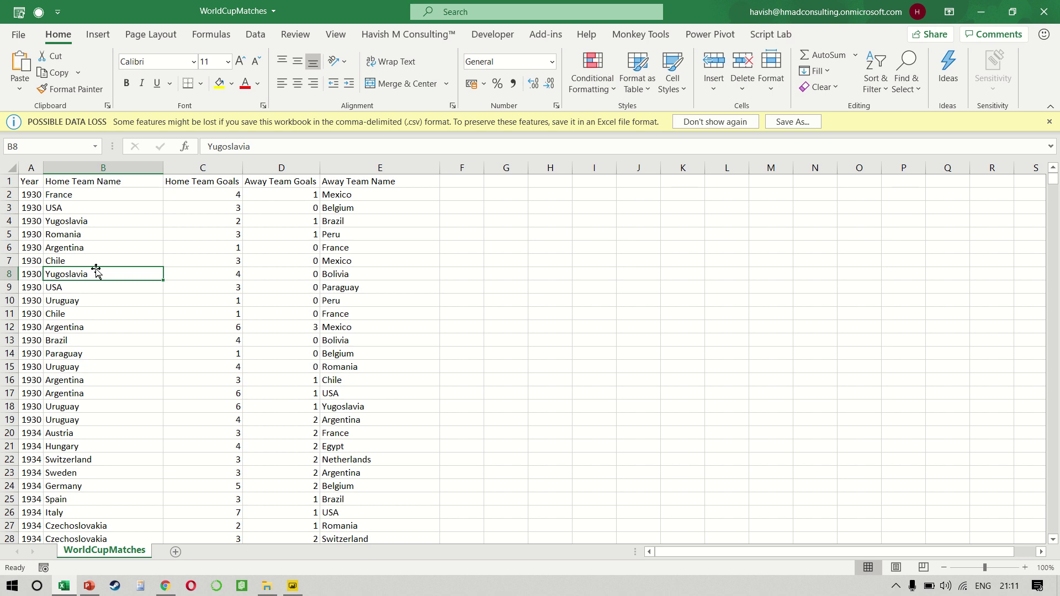
# Step: Select all the match data and center-align it
pyautogui.hotkey('ctrl', 'a')
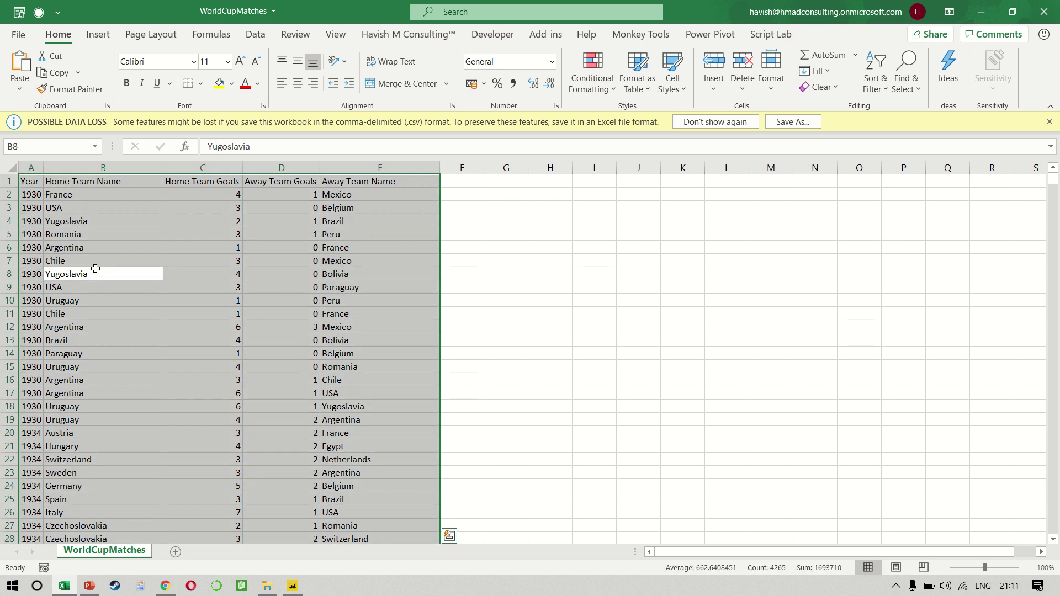
pyautogui.hotkey('ctrl', 'e')
pyautogui.press('Left')
# Step: Check the Year column's last data row, then go to the Home Team Name header
pyautogui.press('Up')
pyautogui.press('Up')
pyautogui.press('Up')
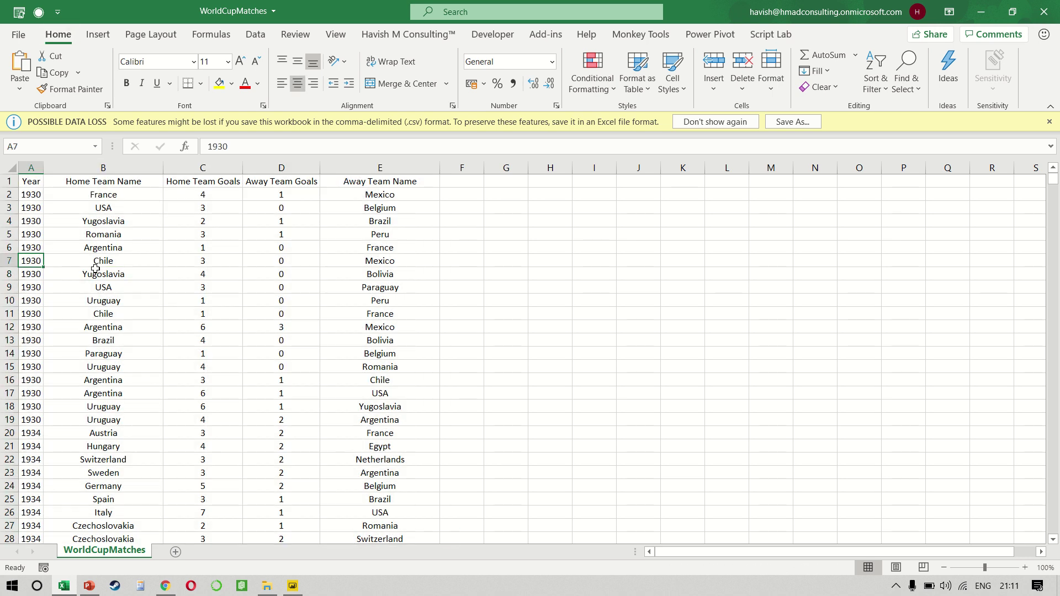
pyautogui.hotkey('ctrl', 'Home')
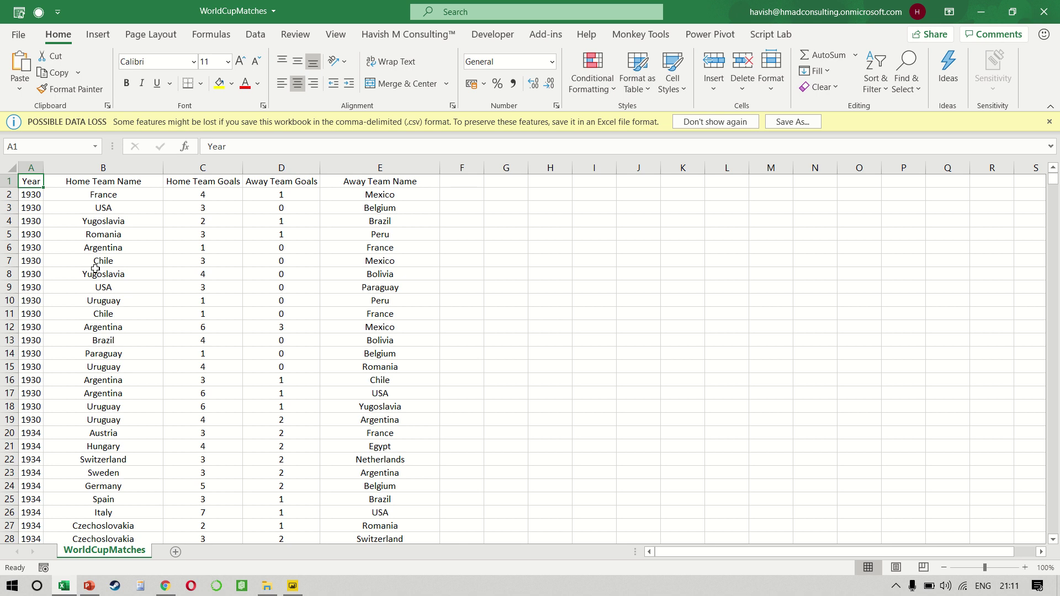
pyautogui.press('Down')
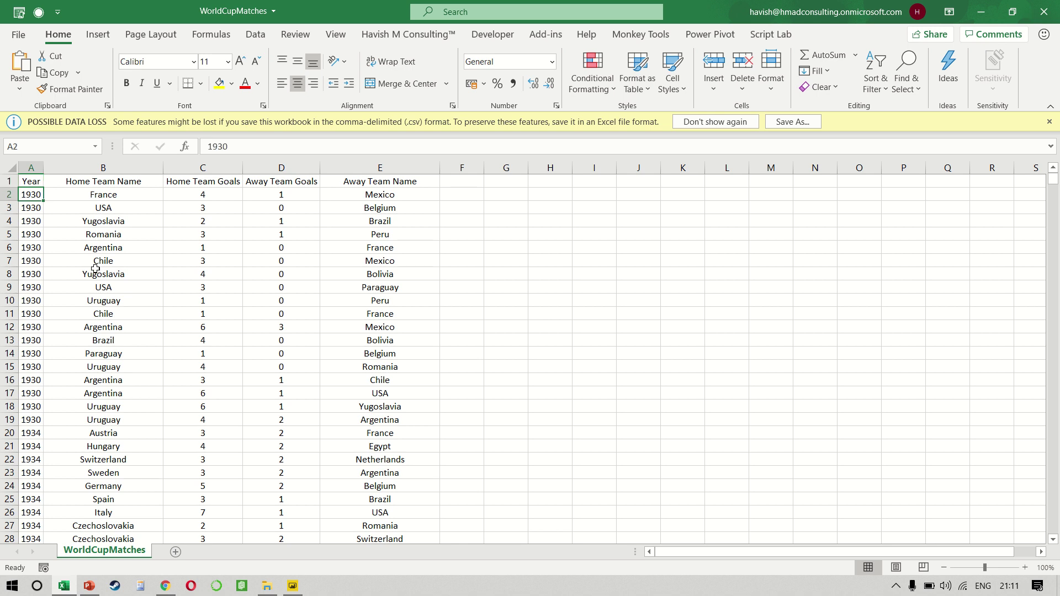
pyautogui.hotkey('ctrl', 'Down')
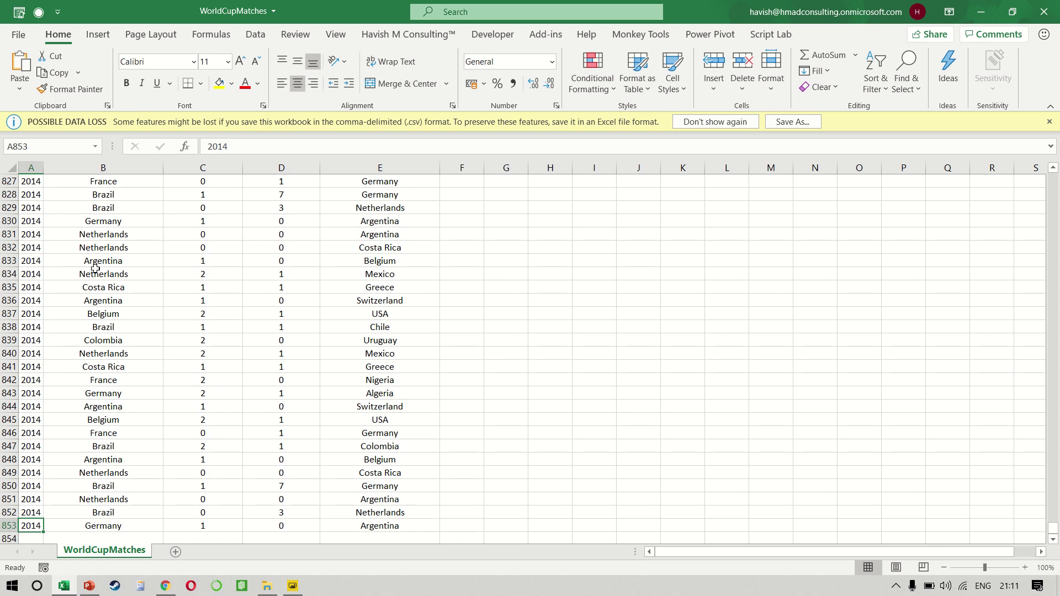
pyautogui.hotkey('ctrl', 'Home')
pyautogui.press('Right')
pyautogui.press('Down')
pyautogui.press('Up')
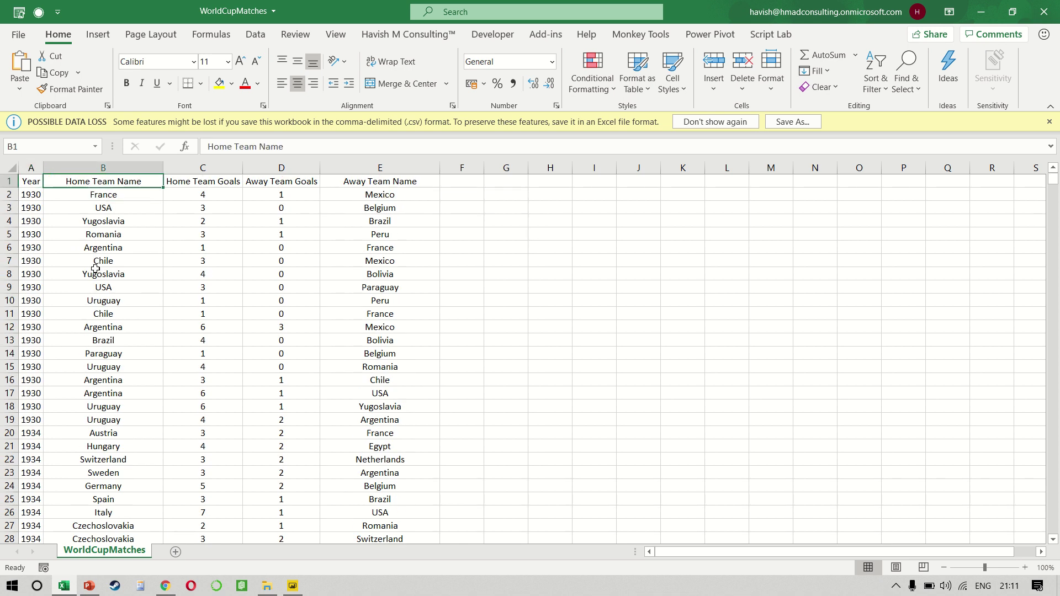
# Step: Select the Home Team Name, Home Team Goals, Away Team Name and Away Team Goals columns to compare row counts
pyautogui.hotkey('ctrl', 'shift', 'Down')
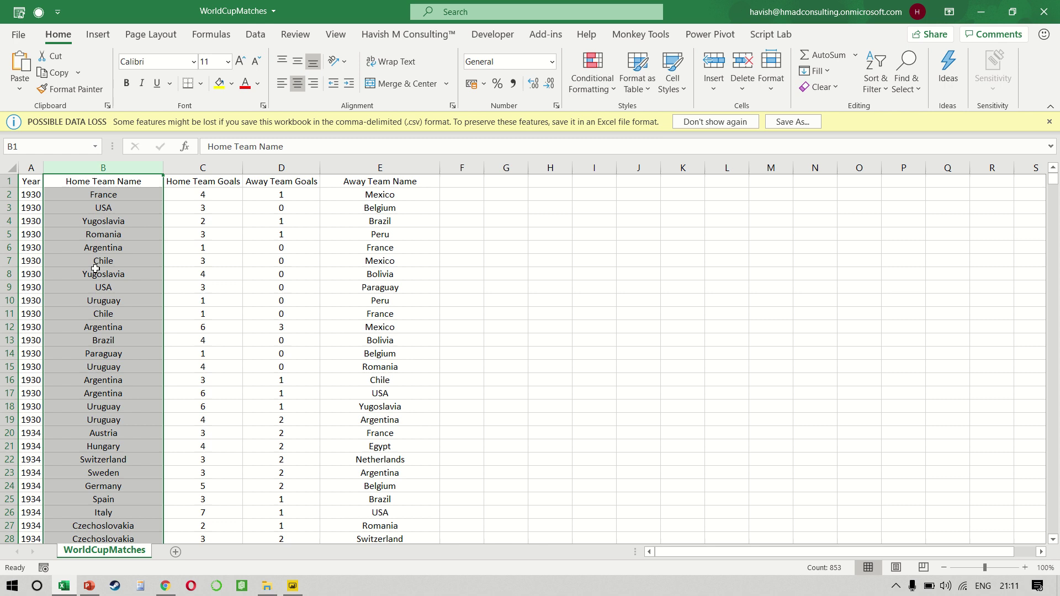
pyautogui.press('Right')
pyautogui.hotkey('ctrl', 'shift', 'Down')
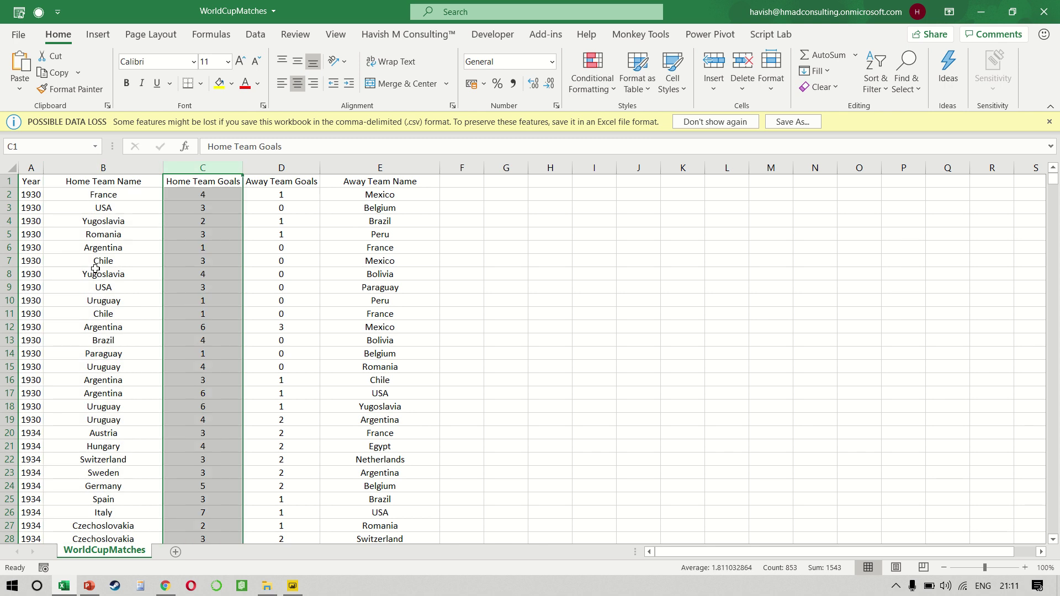
pyautogui.press('Right')
pyautogui.press('Right')
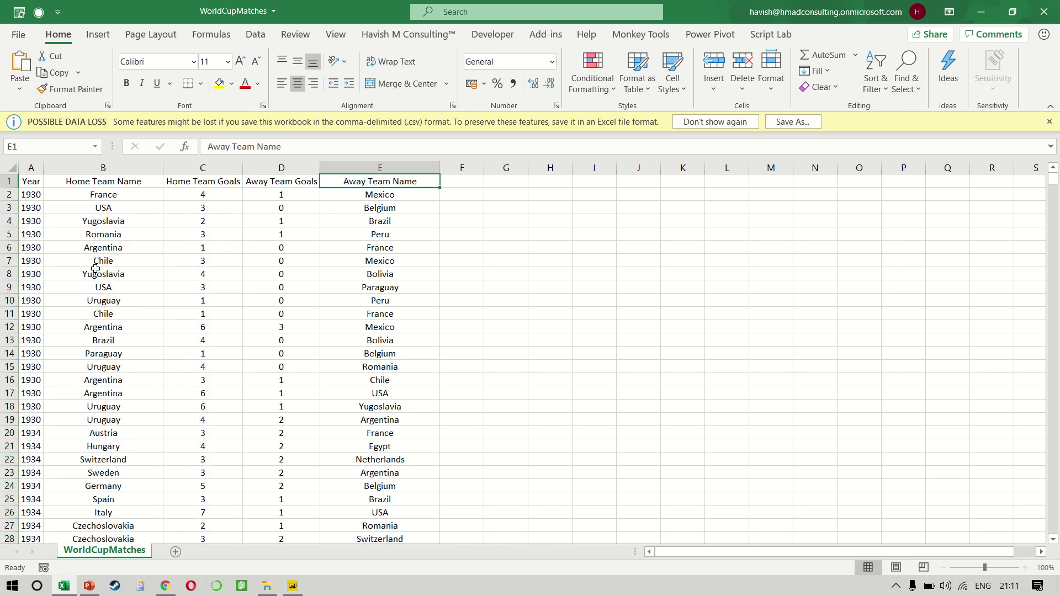
pyautogui.hotkey('ctrl', 'shift', 'Down')
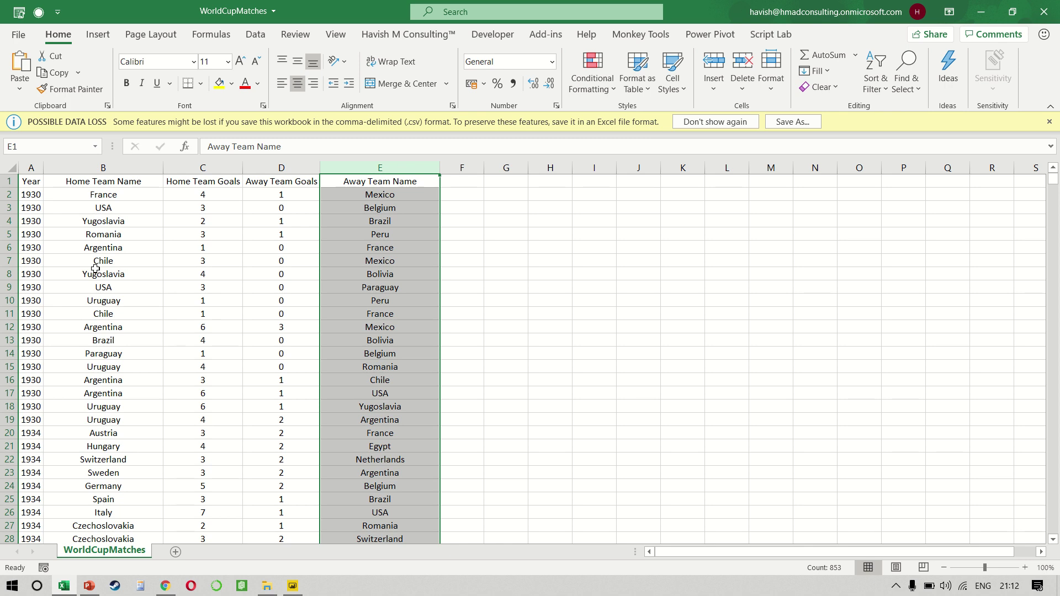
pyautogui.press('Left')
pyautogui.press('Left')
pyautogui.press('Right')
pyautogui.hotkey('ctrl', 'shift', 'Down')
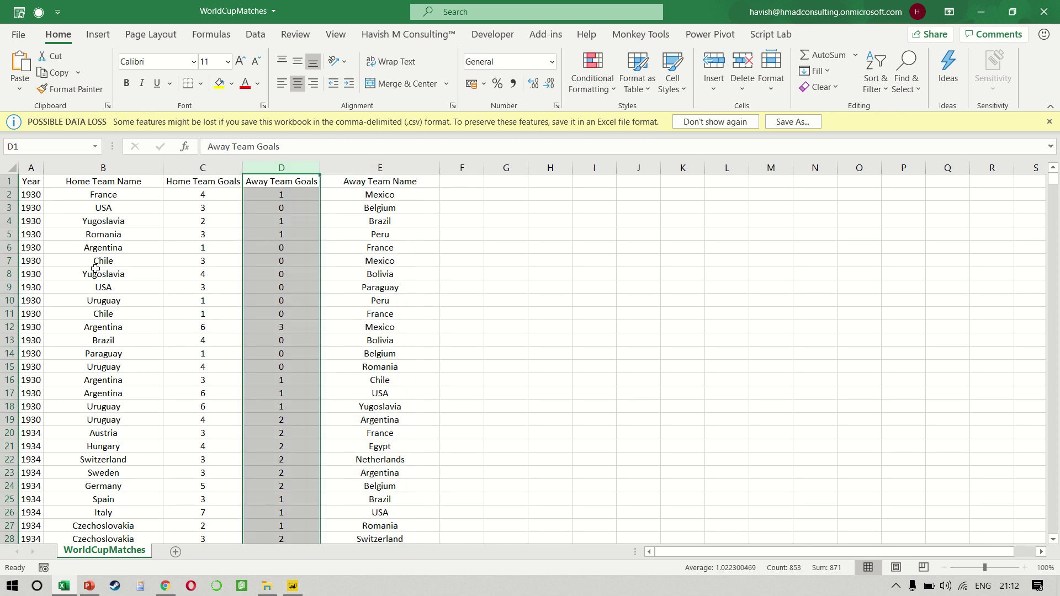
pyautogui.press('Left')
pyautogui.press('Left')
pyautogui.press('Right')
pyautogui.press('Down')
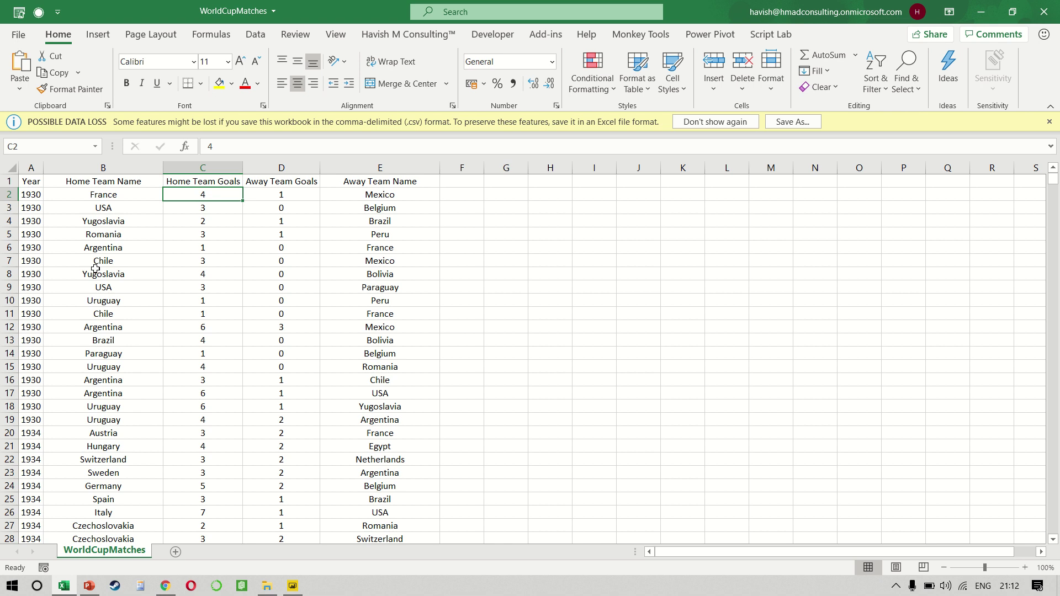
# Step: Select the table range A1:E853 and turn on filtering
pyautogui.hotkey('ctrl', 'Home')
pyautogui.hotkey('ctrl', 'shift', 'Right')
pyautogui.hotkey('ctrl', 'shift', 'Down')
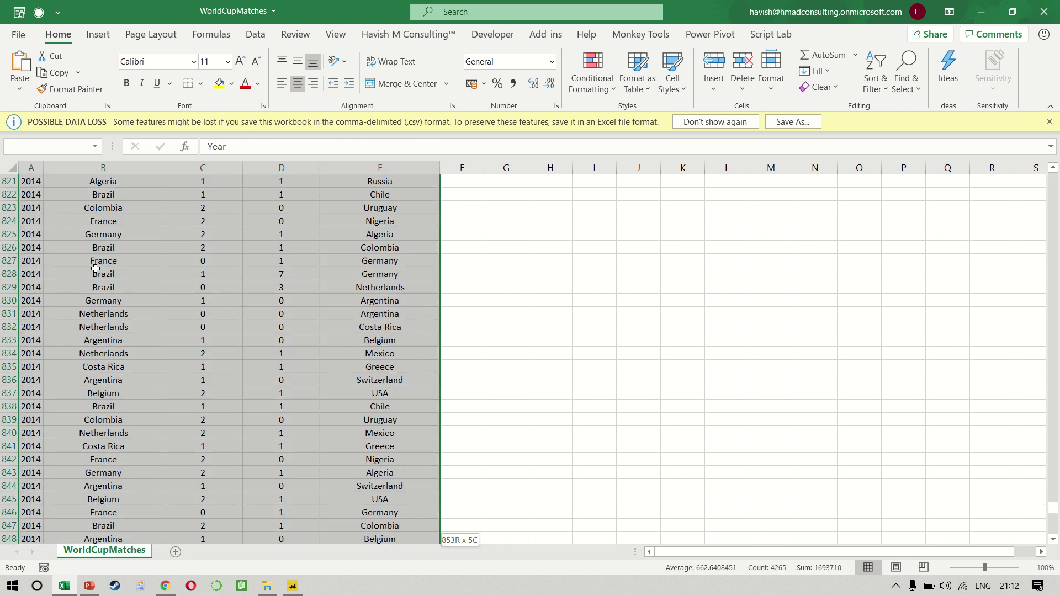
pyautogui.hotkey('ctrl', 'shift', 'l')
# Step: Filter Home Team Name to show only France
pyautogui.hotkey('ctrl', 'Home')
pyautogui.press('Right')
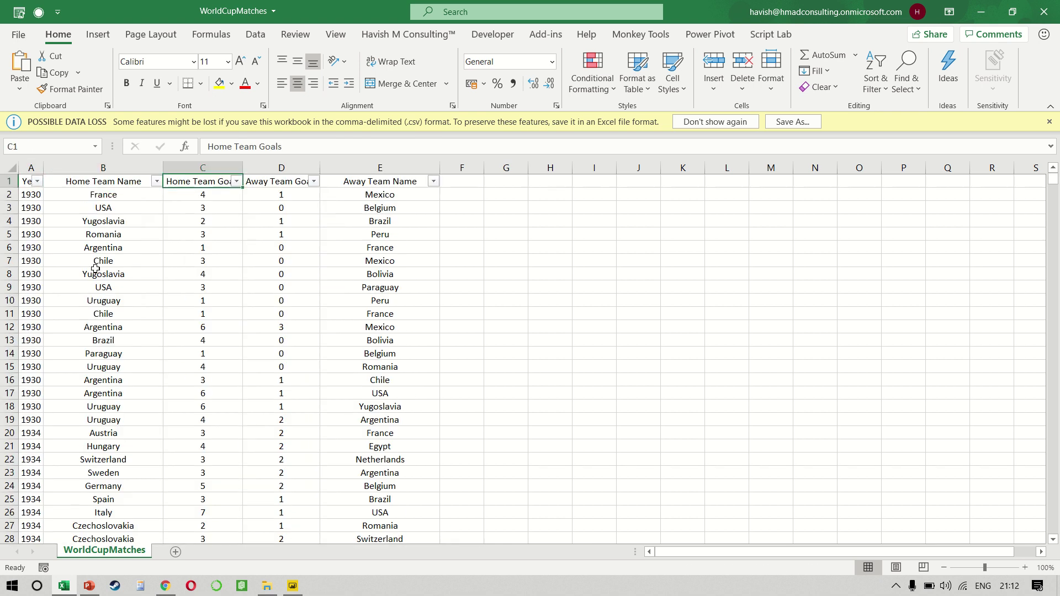
pyautogui.hotkey('alt', 'Down')
pyautogui.press('Escape')
pyautogui.press('Left')
pyautogui.hotkey('alt', 'Down')
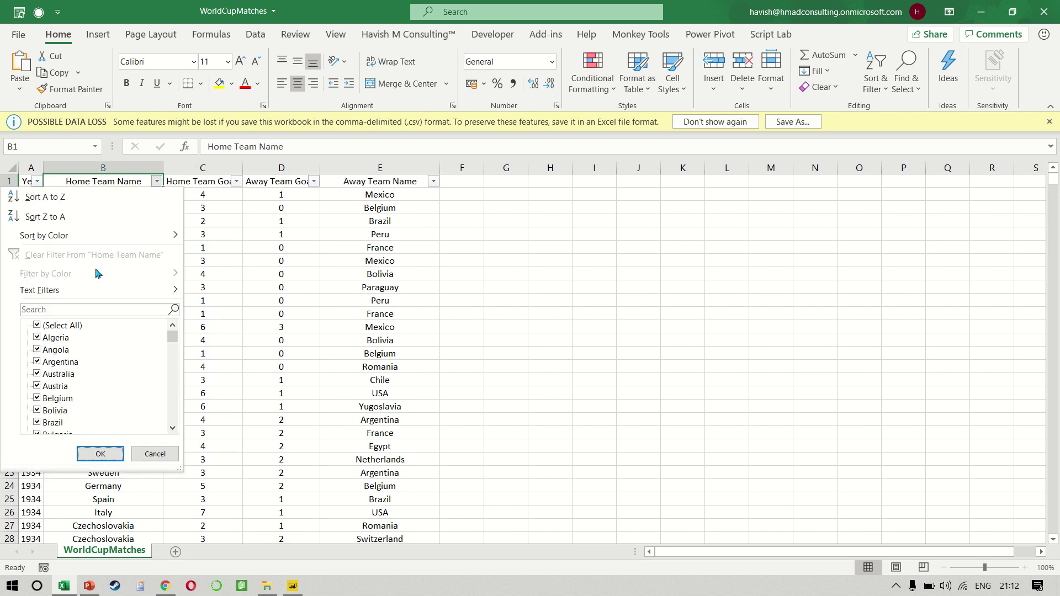
pyautogui.press('Tab')
pyautogui.press('space')
pyautogui.press('f')
pyautogui.press('space')
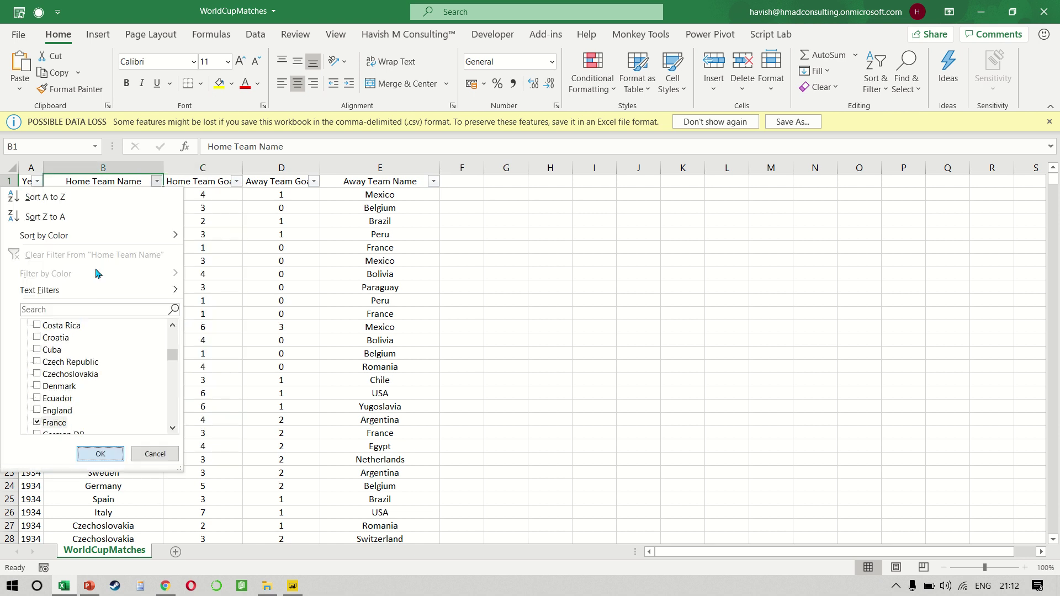
pyautogui.press('Return')
# Step: Filter Year to 2014 only and select France's home goals values
pyautogui.press('Left')
pyautogui.press('Left')
pyautogui.press('Up')
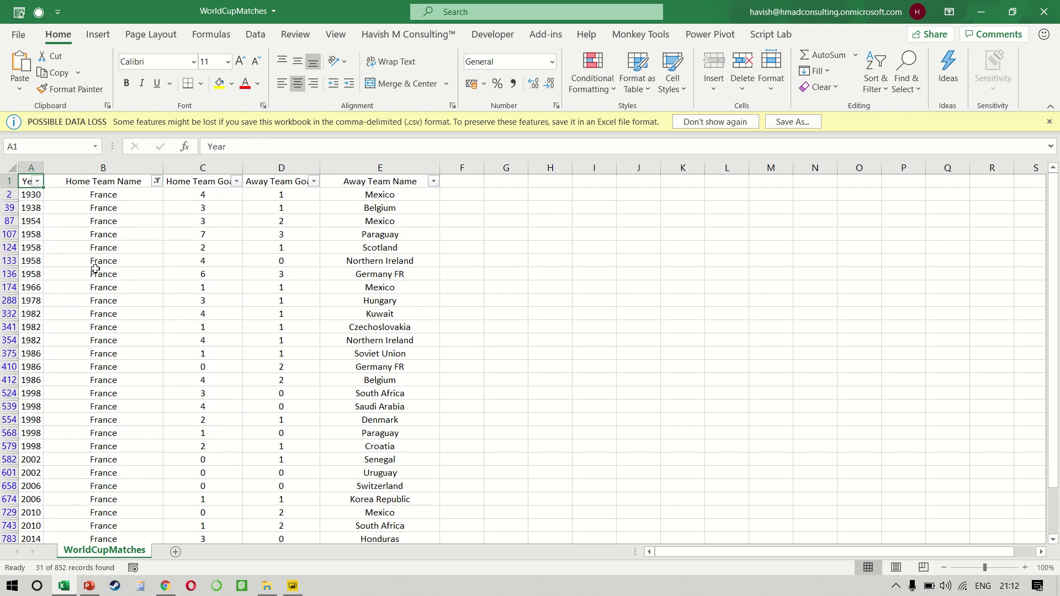
pyautogui.hotkey('alt', 'Down')
pyautogui.press('Tab')
pyautogui.press('space')
pyautogui.press('End')
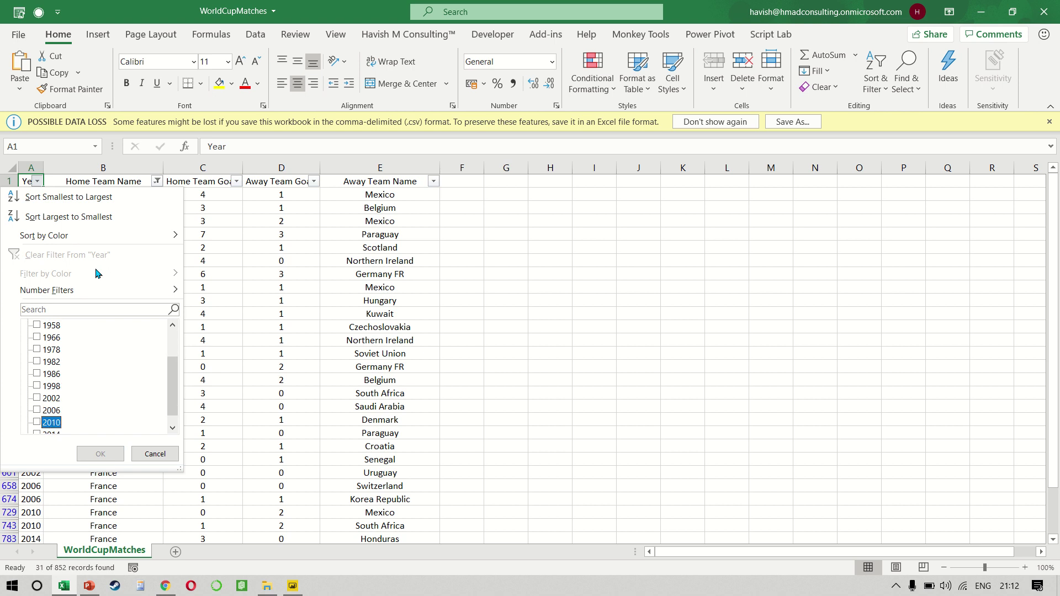
pyautogui.press('space')
pyautogui.press('Return')
pyautogui.press('Down')
pyautogui.press('Right')
pyautogui.press('Right')
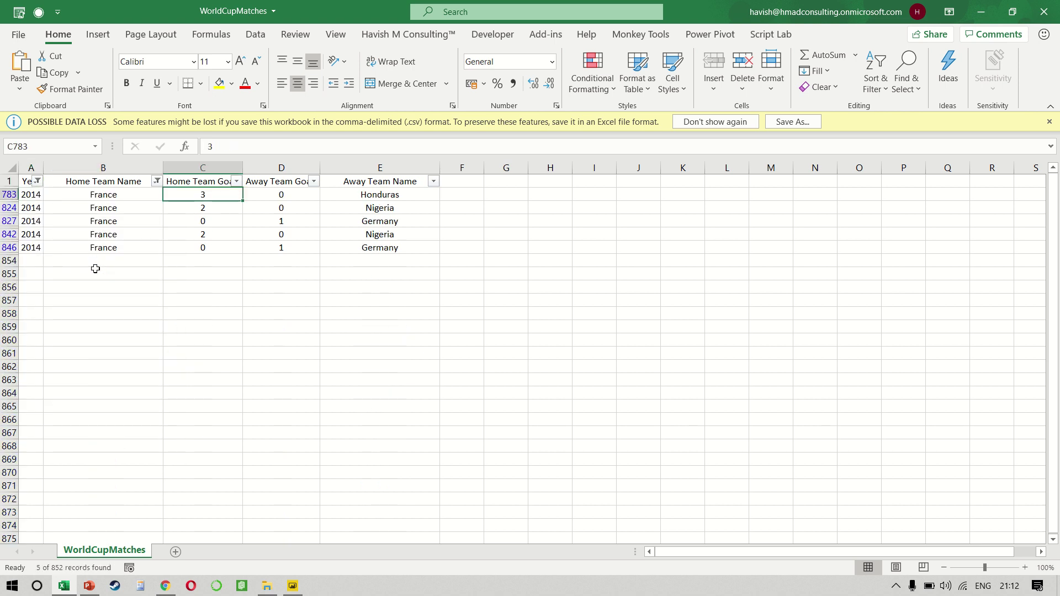
pyautogui.hotkey('ctrl', 'shift', 'Down')
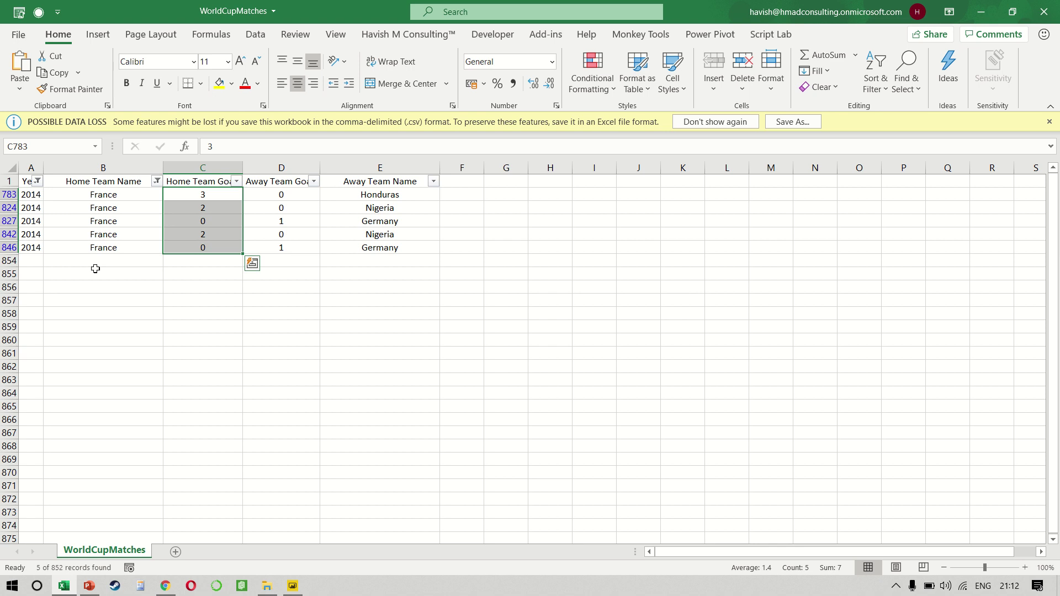
# Step: Clear the Home Team Name filter so all countries show again
pyautogui.hotkey('ctrl', 'Up')
pyautogui.press('Left')
pyautogui.hotkey('alt', 'Down')
pyautogui.press('Tab')
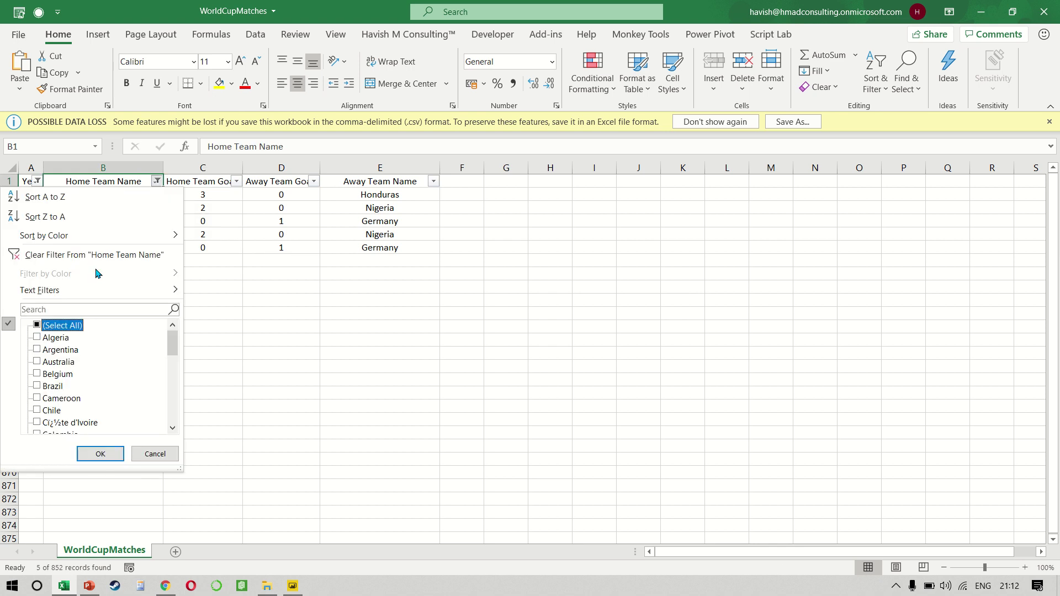
pyautogui.press('space')
pyautogui.press('Return')
# Step: Filter Away Team Name to show only France
pyautogui.press('Right')
pyautogui.press('Right')
pyautogui.press('Right')
pyautogui.hotkey('alt', 'Down')
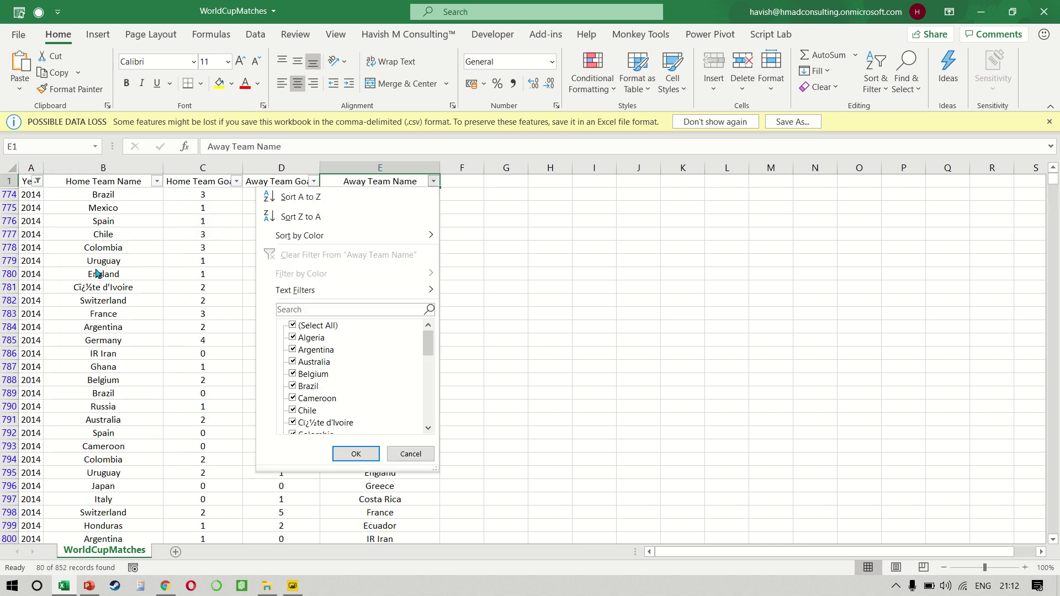
pyautogui.press('Tab')
pyautogui.press('Tab')
pyautogui.press('space')
pyautogui.press('f')
pyautogui.press('space')
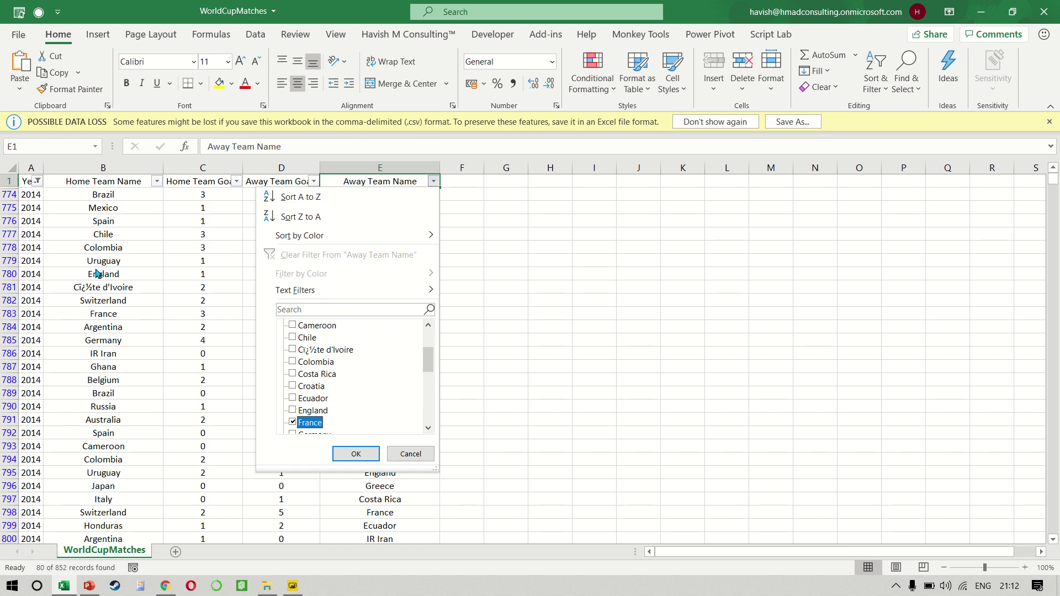
pyautogui.press('Tab')
pyautogui.press('Return')
pyautogui.press('Left')
pyautogui.press('Down')
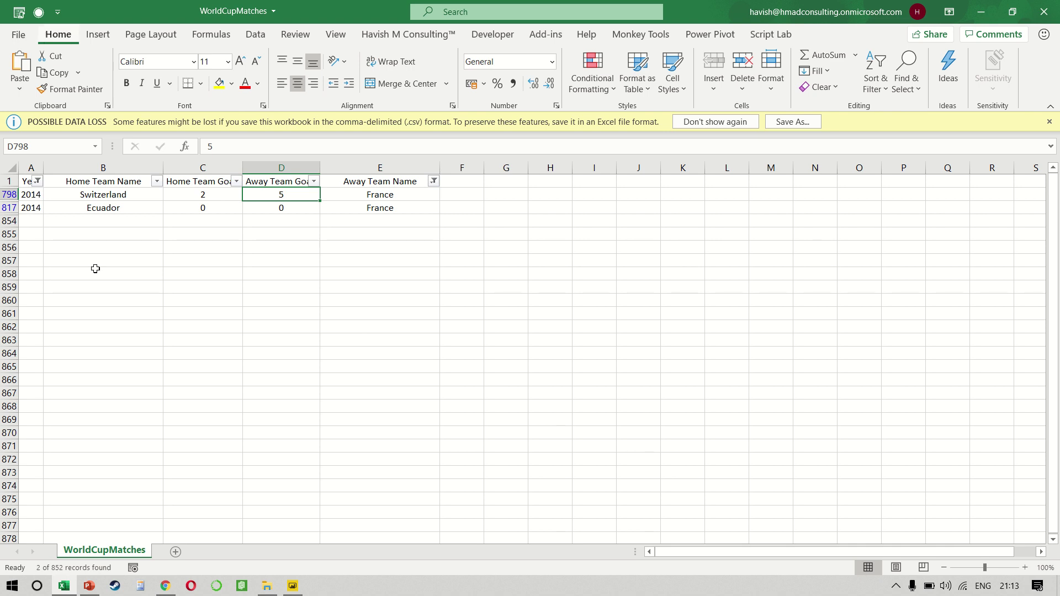
# Step: Clear all filters in Excel and switch to Power BI Desktop
pyautogui.hotkey('alt', 'a')
pyautogui.press('c')
pyautogui.click(220, 286)
pyautogui.hotkey('alt', 'Tab')
pyautogui.hotkey('alt', 'Tab')
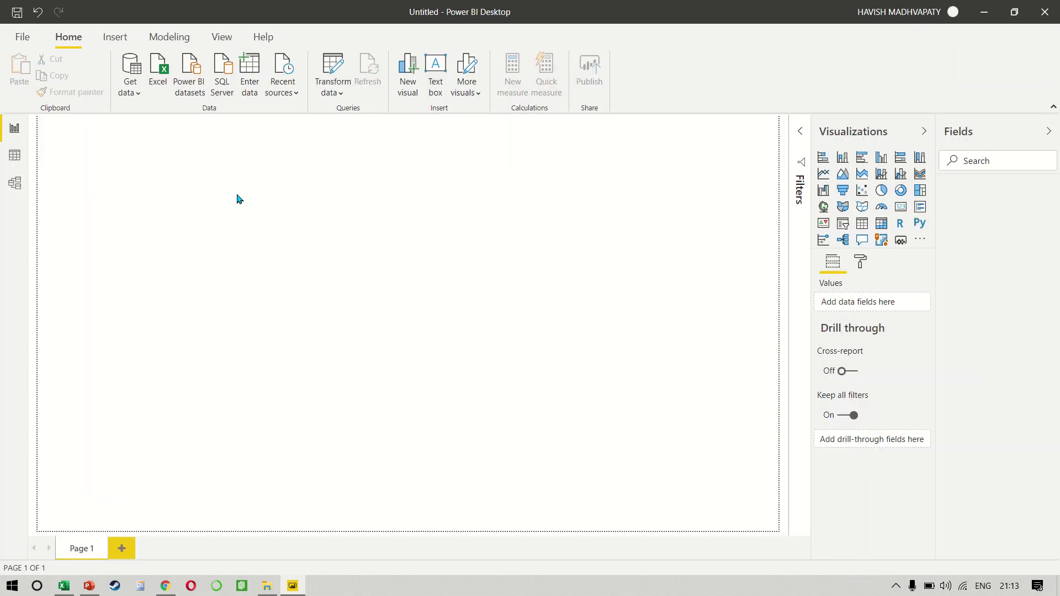
# Step: Import WorldCupMatches.csv as Text/CSV from the Football Home and Away folder
pyautogui.click(129, 88)
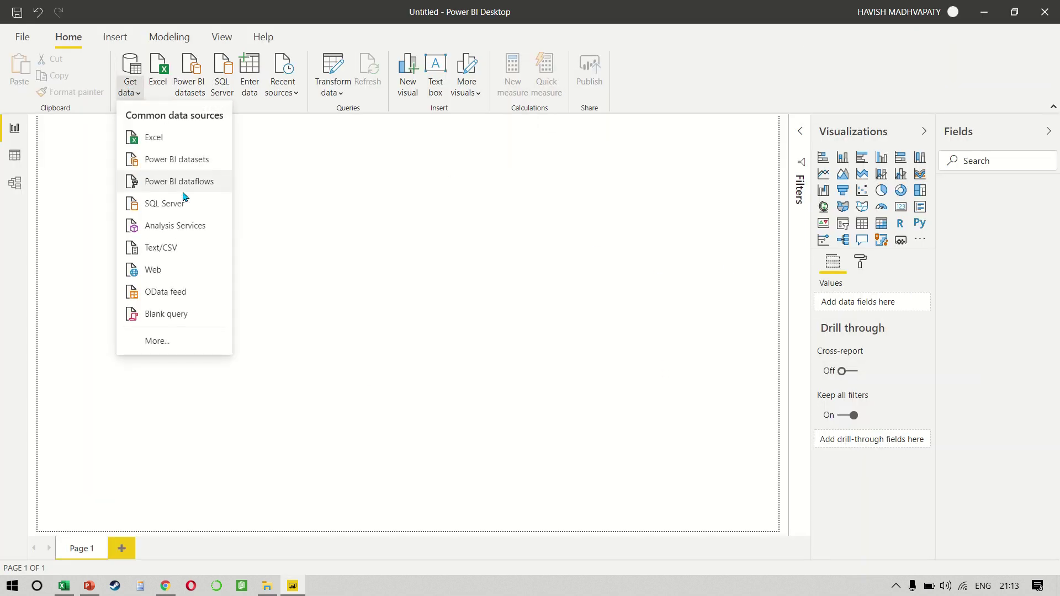
pyautogui.click(164, 244)
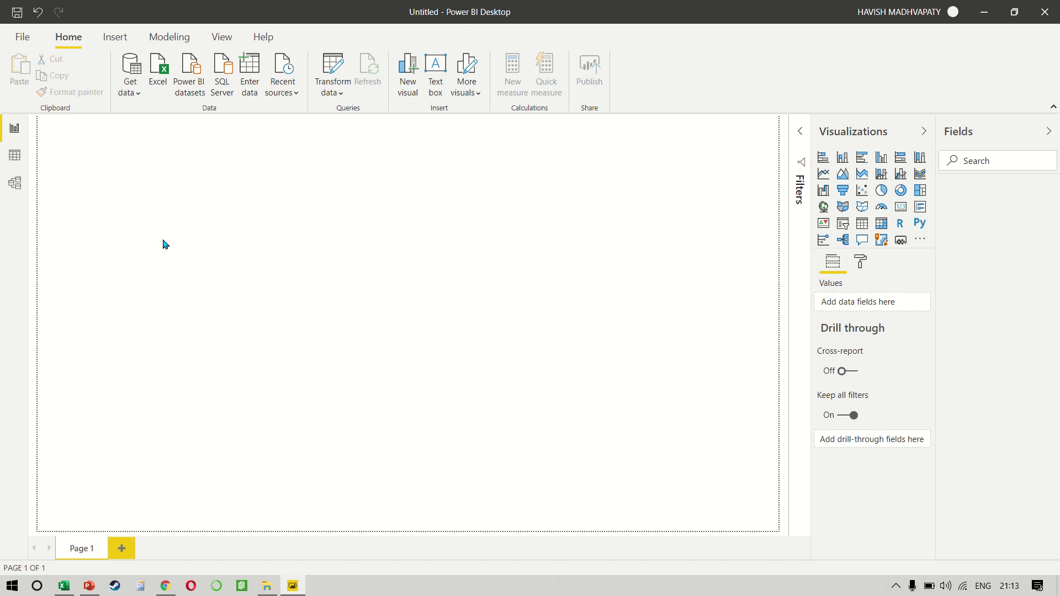
pyautogui.scroll(2, 70, 121)
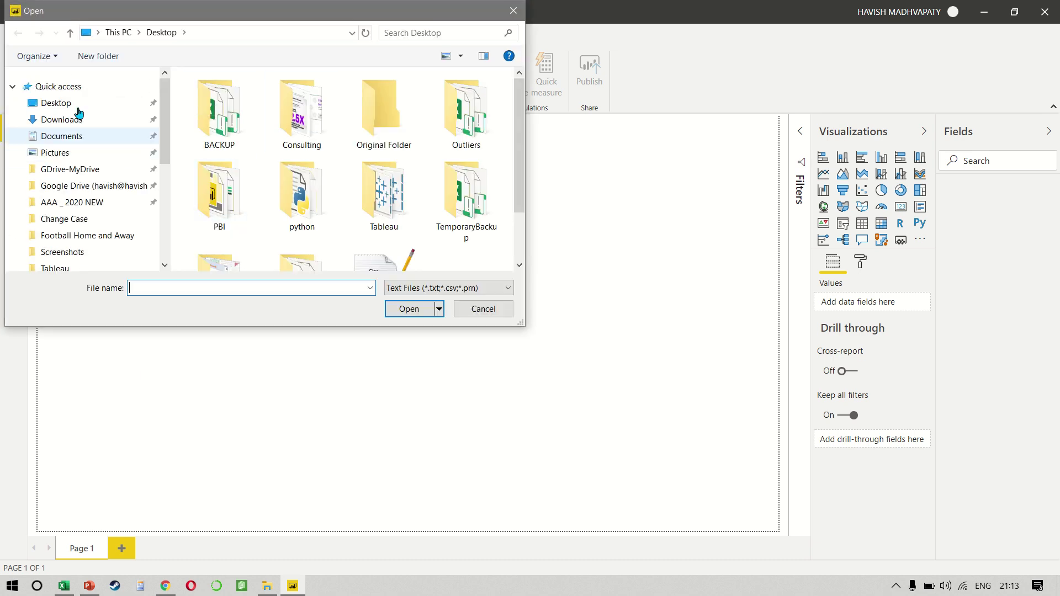
pyautogui.click(61, 123)
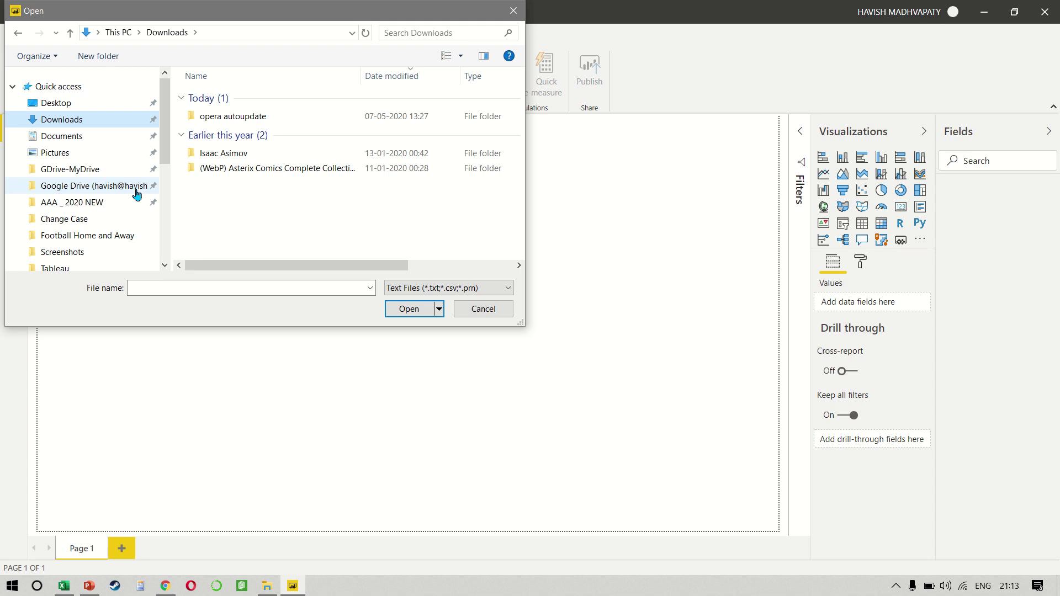
pyautogui.hotkey('alt', 'Tab')
pyautogui.hotkey('alt', 'Tab')
pyautogui.hotkey('alt', 'Tab')
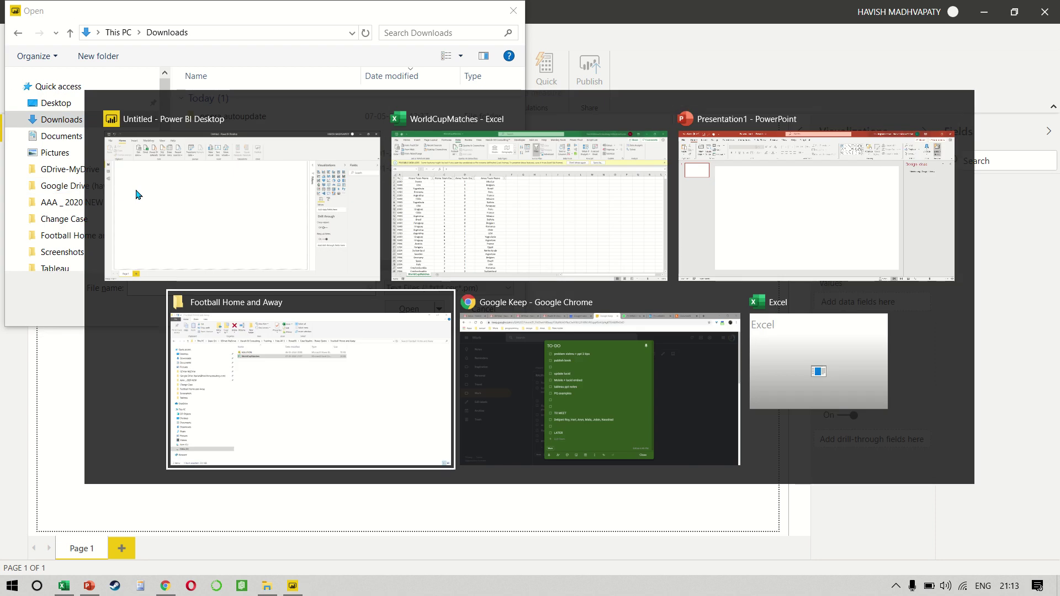
pyautogui.hotkey('alt', 'Tab')
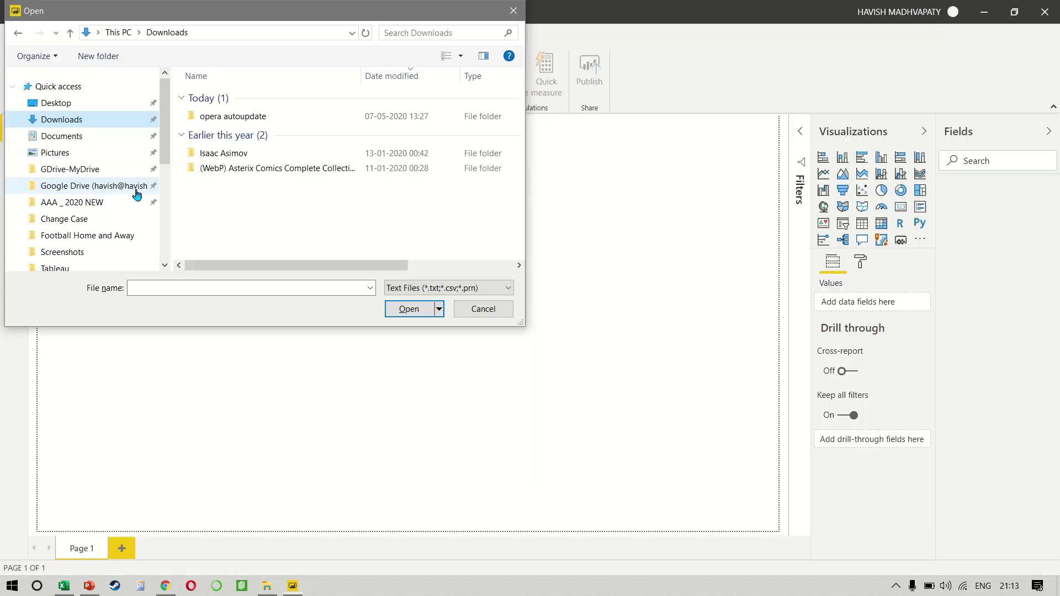
pyautogui.hotkey('ctrl', 'v')
pyautogui.press('Return')
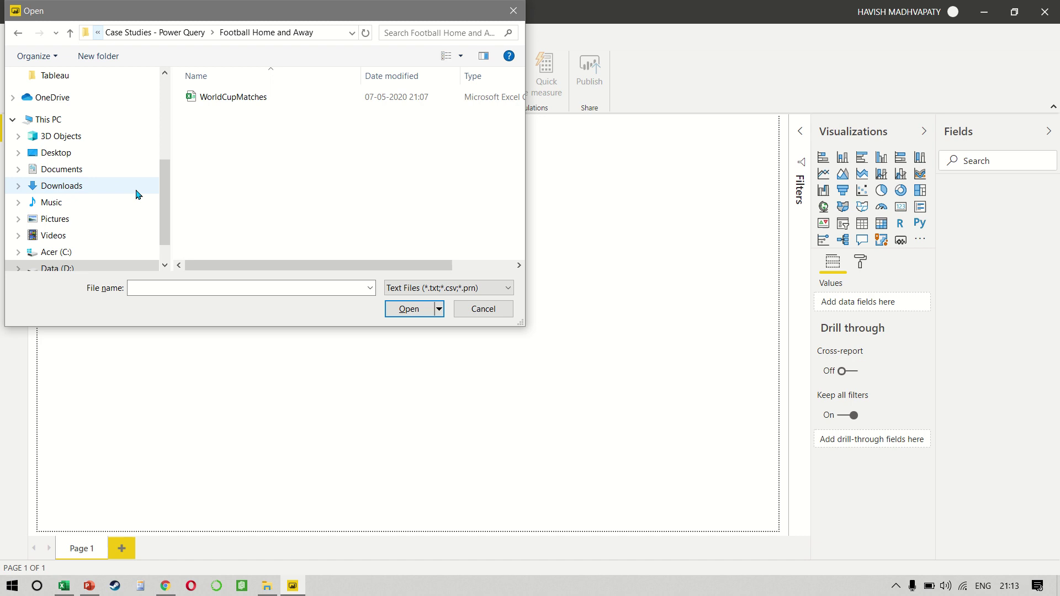
pyautogui.click(242, 98)
pyautogui.doubleClick(241, 97)
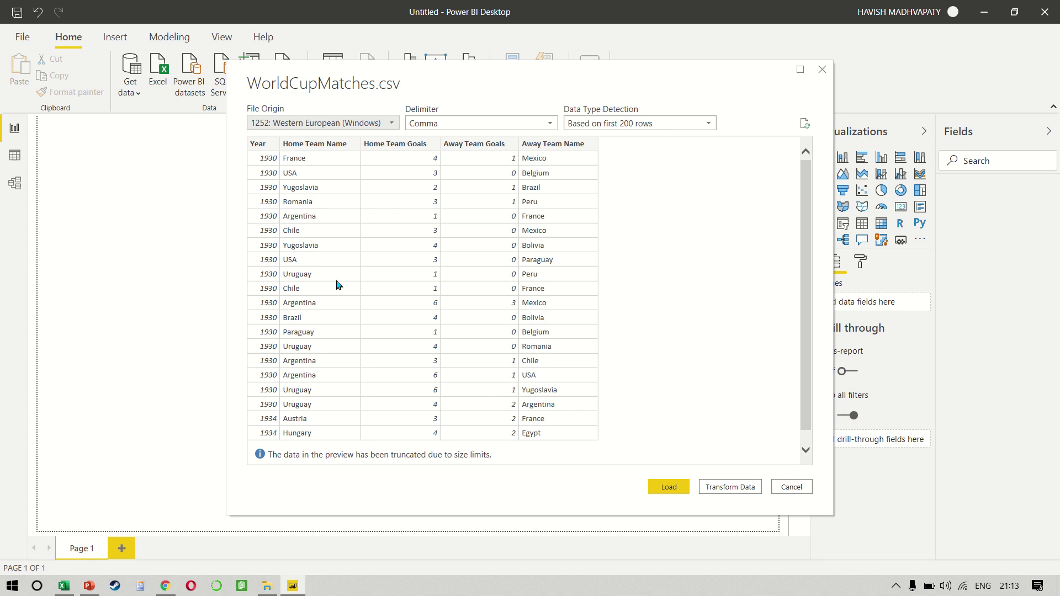
# Step: Open the data in Power Query Editor and duplicate the WorldCupMatches query
pyautogui.click(740, 487)
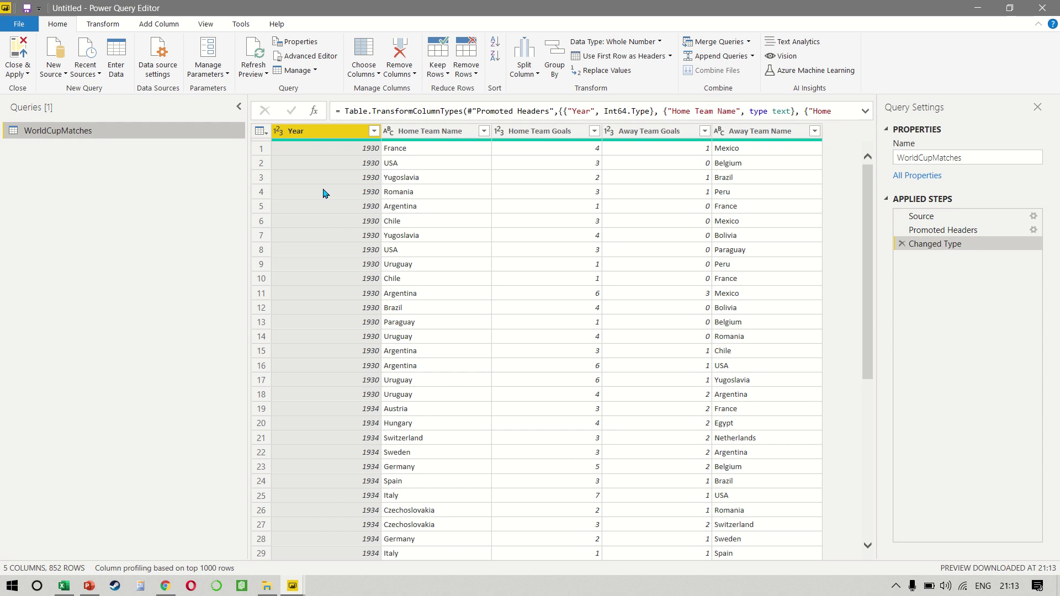
pyautogui.rightClick(165, 137)
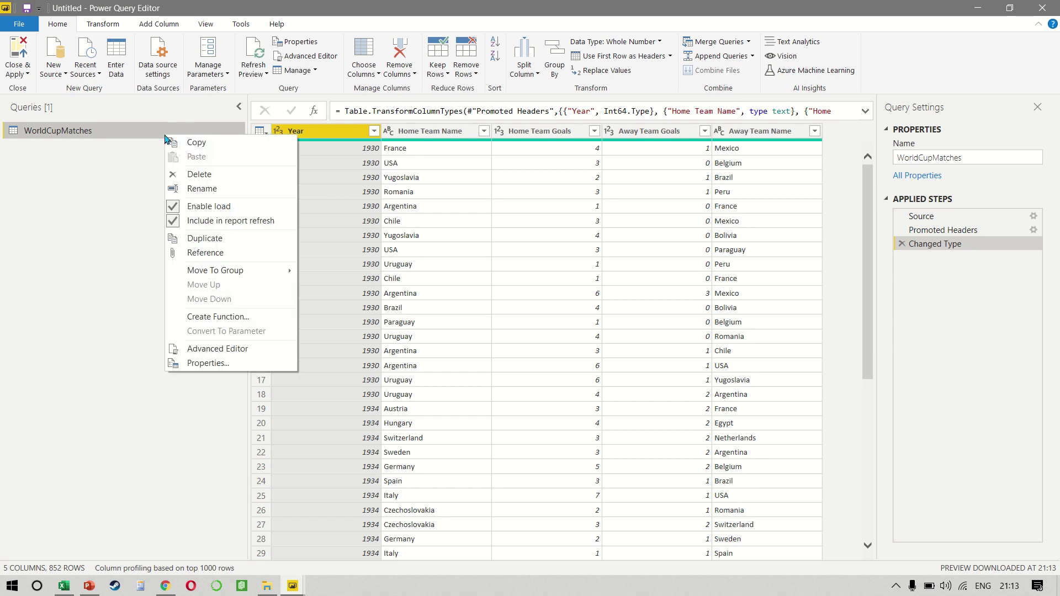
pyautogui.click(229, 240)
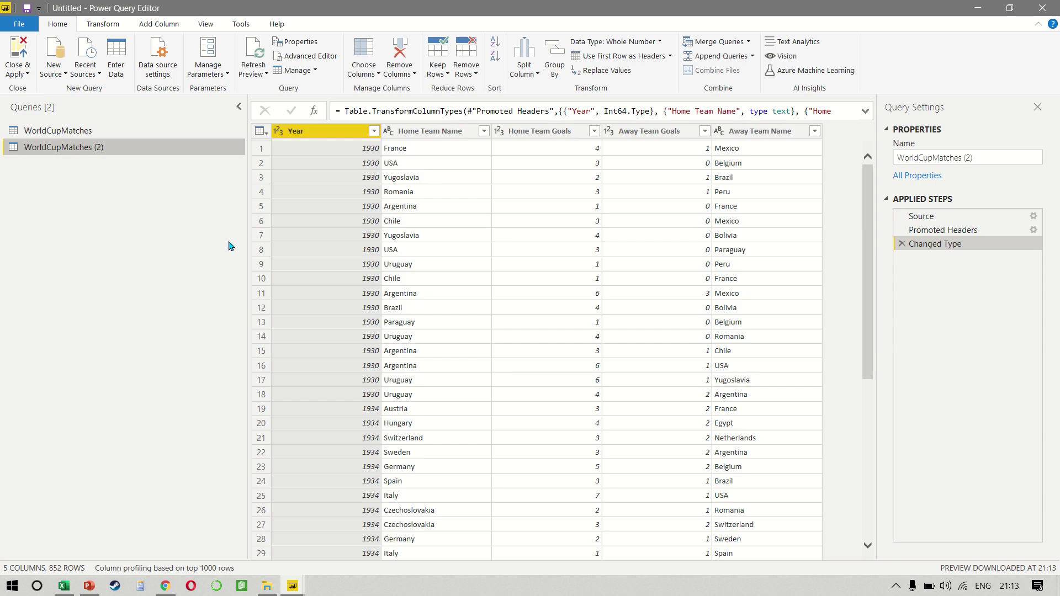
# Step: Rename the original query 'Home Goals' and the duplicate 'Away Goals'
pyautogui.click(121, 132)
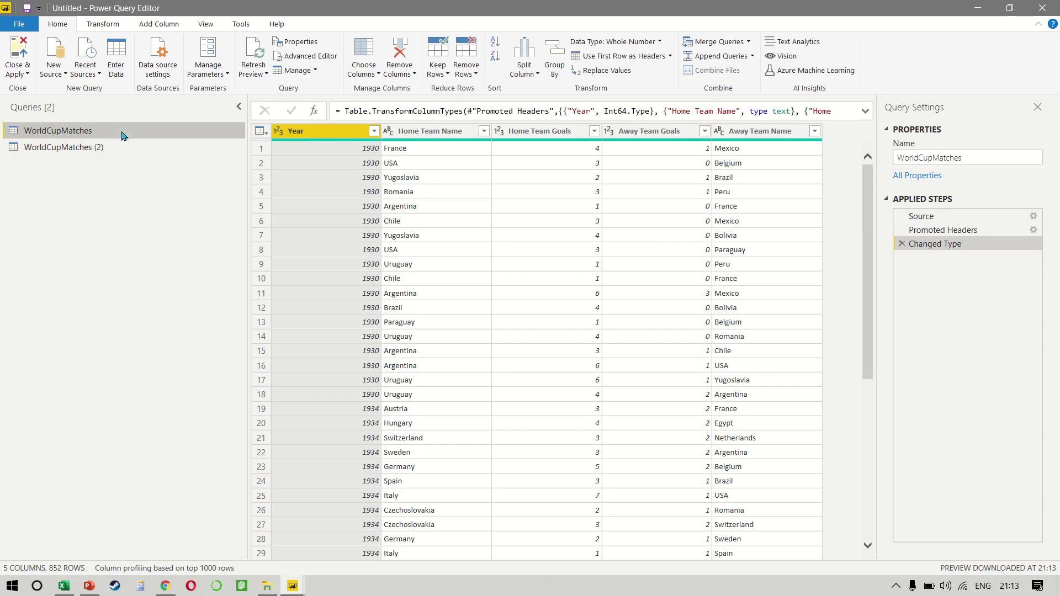
pyautogui.doubleClick(121, 130)
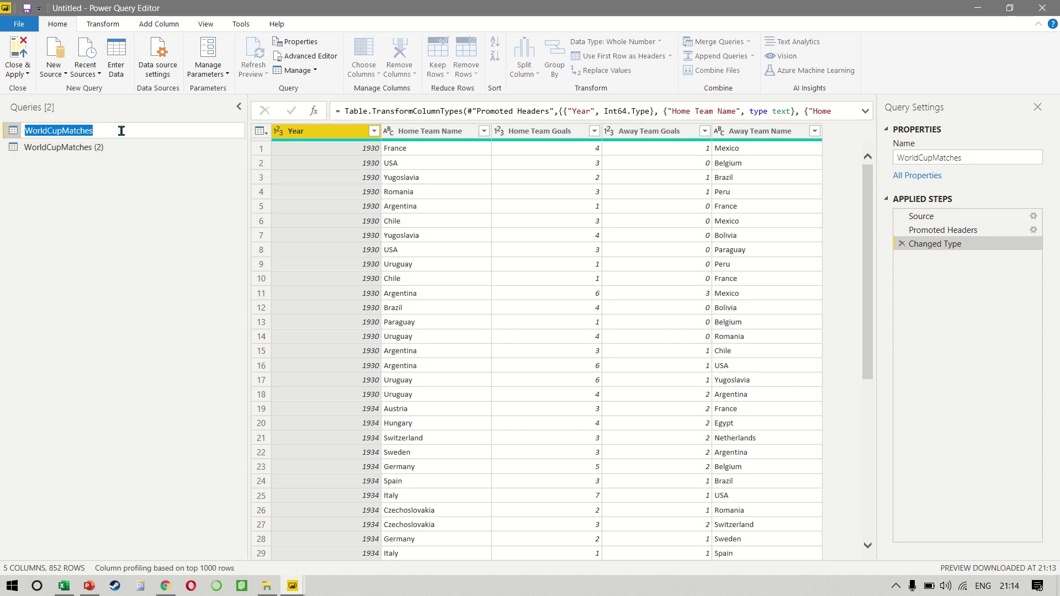
pyautogui.write('Home Goald')
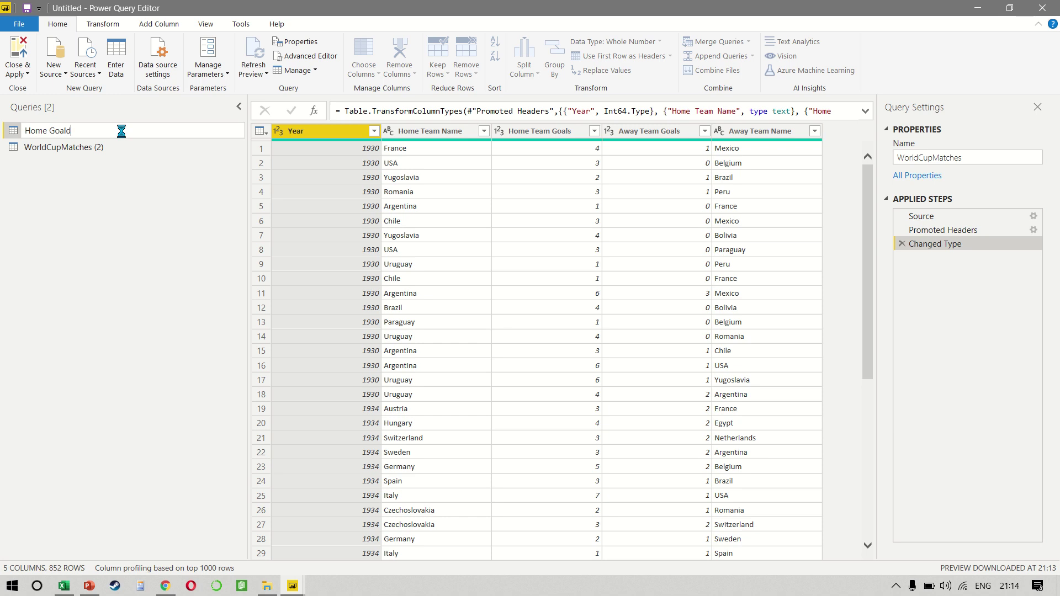
pyautogui.press('Return')
pyautogui.doubleClick(122, 132)
pyautogui.press('BackSpace')
pyautogui.write('s')
pyautogui.press('Return')
pyautogui.doubleClick(92, 148)
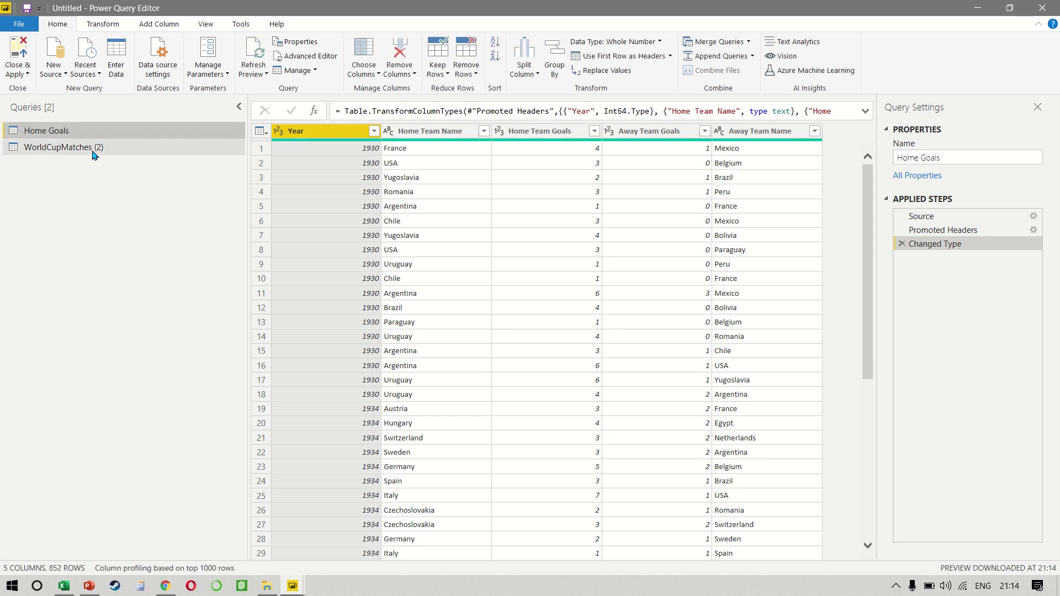
pyautogui.write('Away Goals')
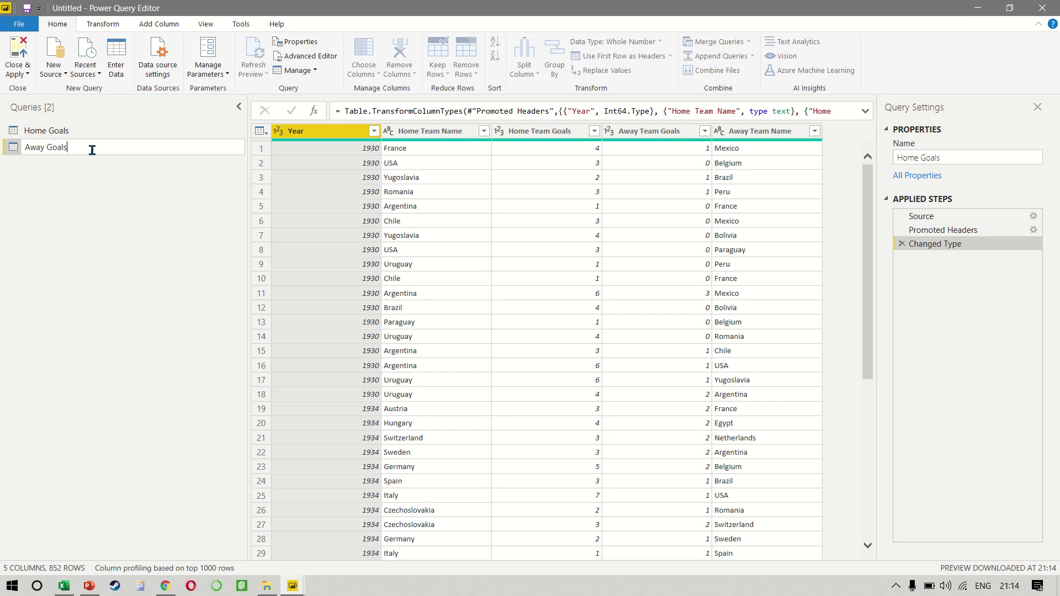
pyautogui.press('Return')
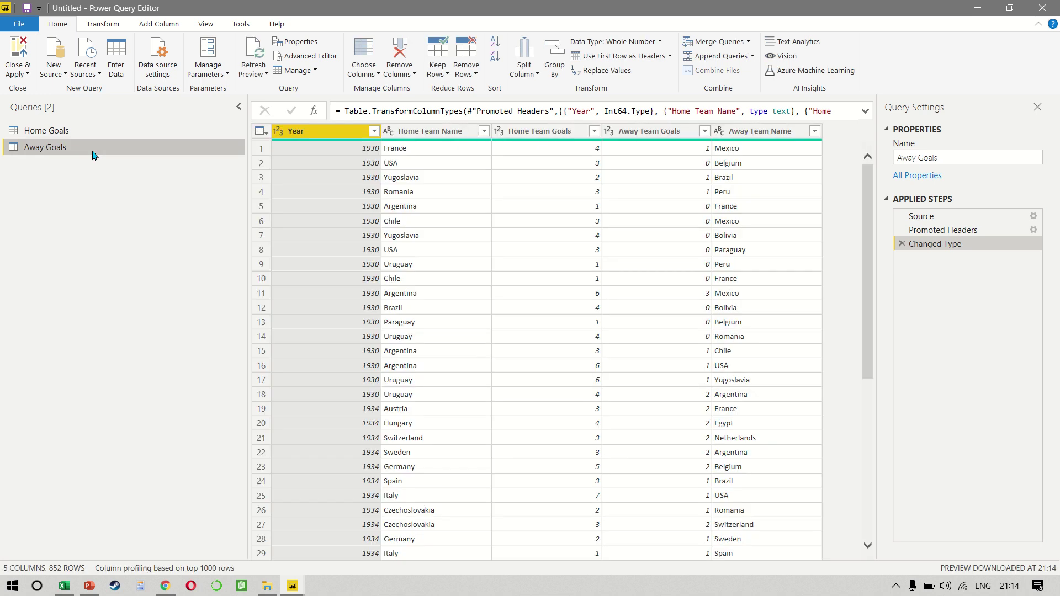
# Step: Remove the Away Team Goals and Away Team Name columns from Home Goals
pyautogui.click(101, 134)
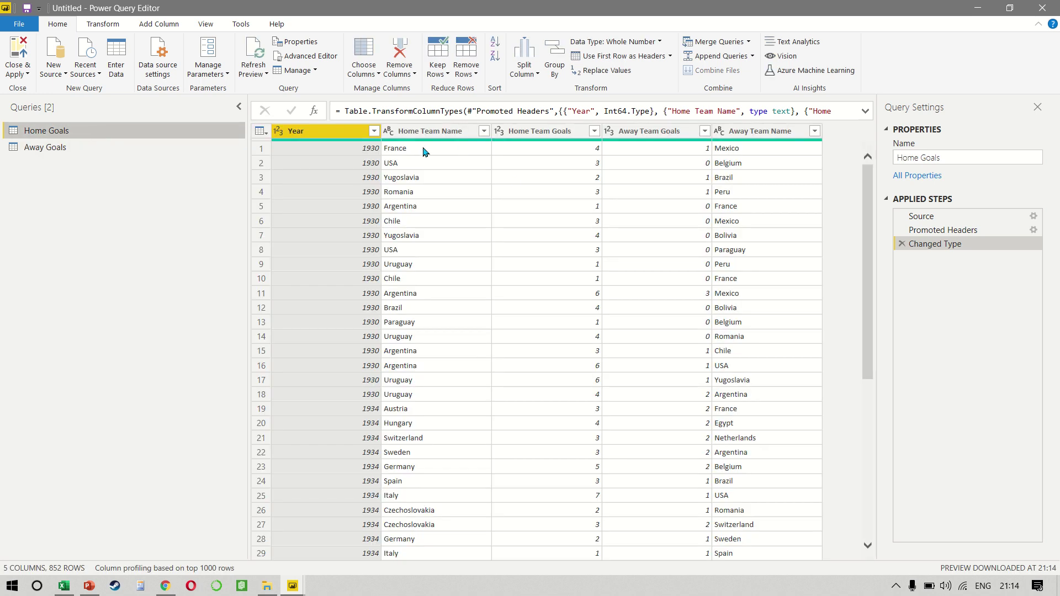
pyautogui.click(662, 133)
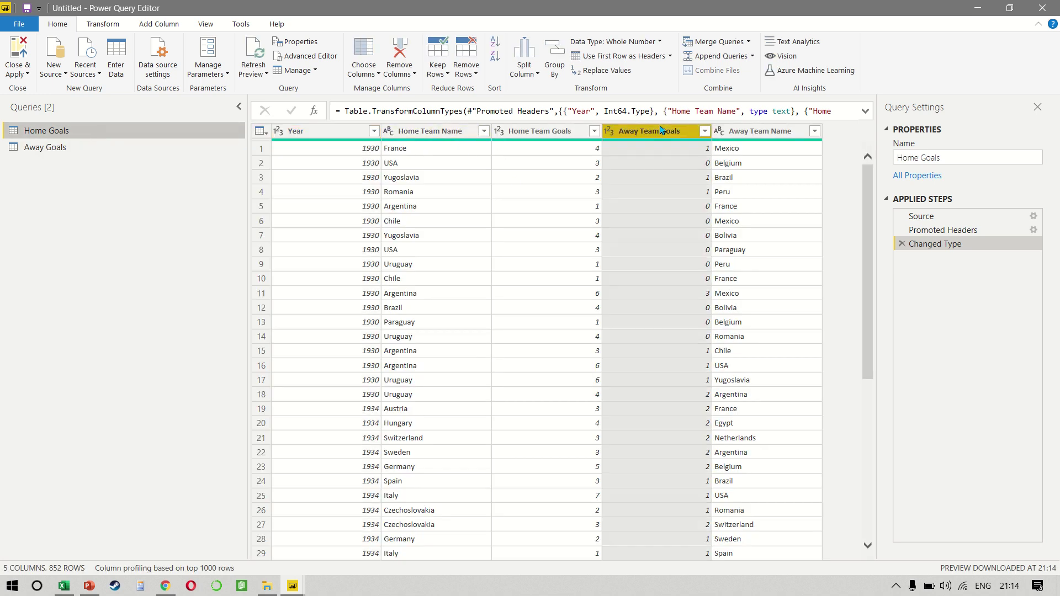
pyautogui.keyDown('ctrl'); pyautogui.click(745, 132); pyautogui.keyUp('ctrl')
pyautogui.rightClick(745, 132)
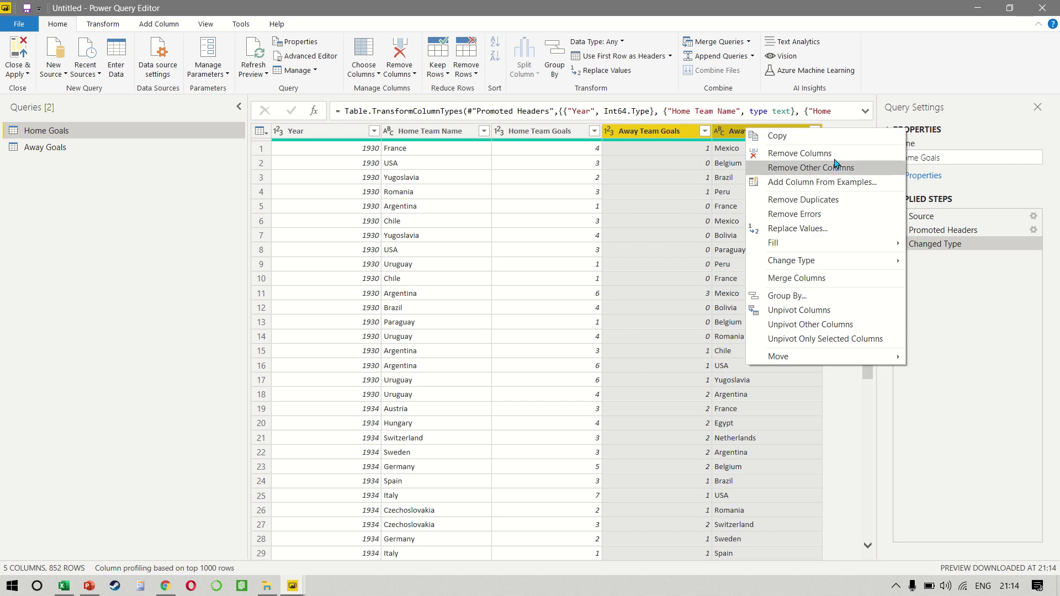
pyautogui.click(815, 153)
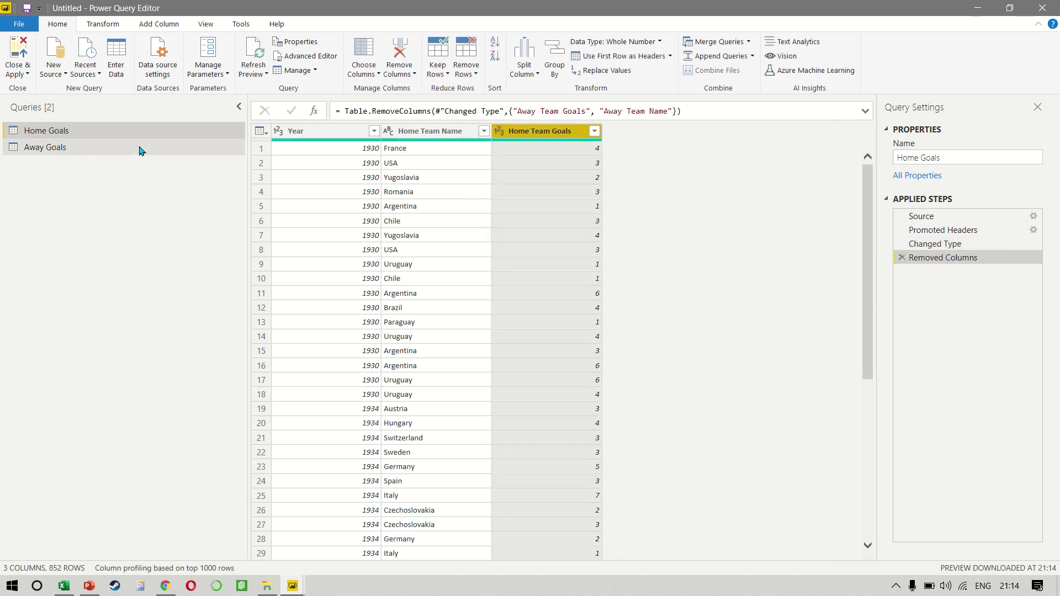
# Step: Remove the Home Team Name and Home Team Goals columns from Away Goals
pyautogui.click(139, 147)
pyautogui.click(453, 136)
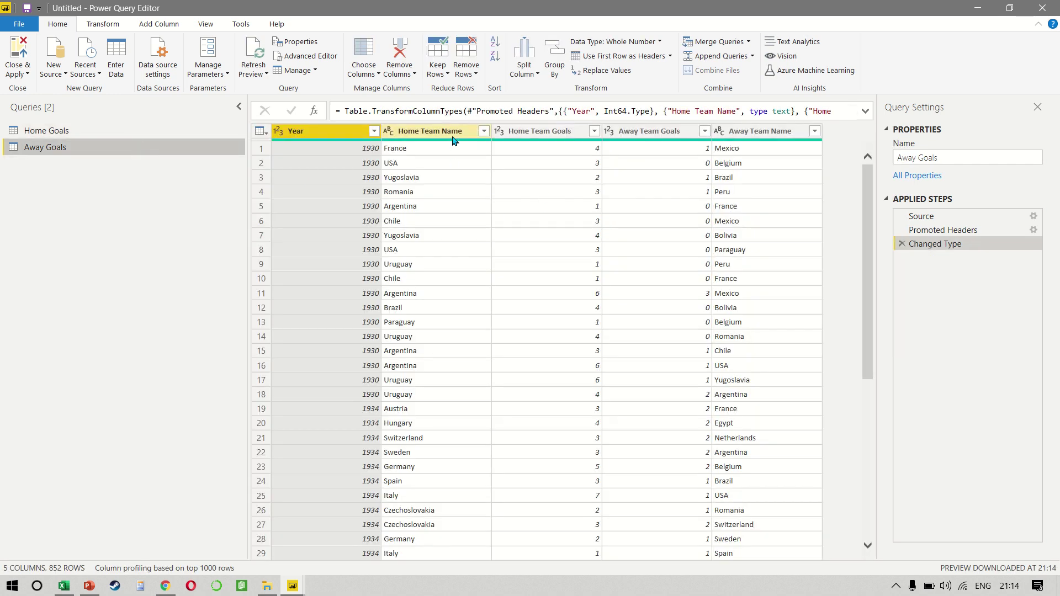
pyautogui.keyDown('ctrl'); pyautogui.click(543, 137); pyautogui.keyUp('ctrl')
pyautogui.rightClick(543, 140)
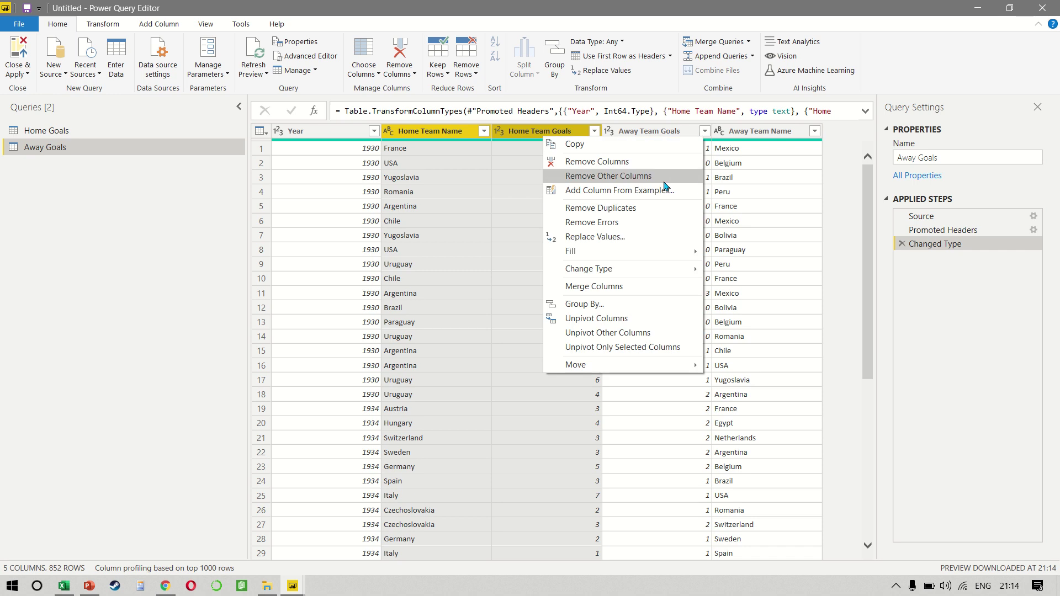
pyautogui.click(621, 158)
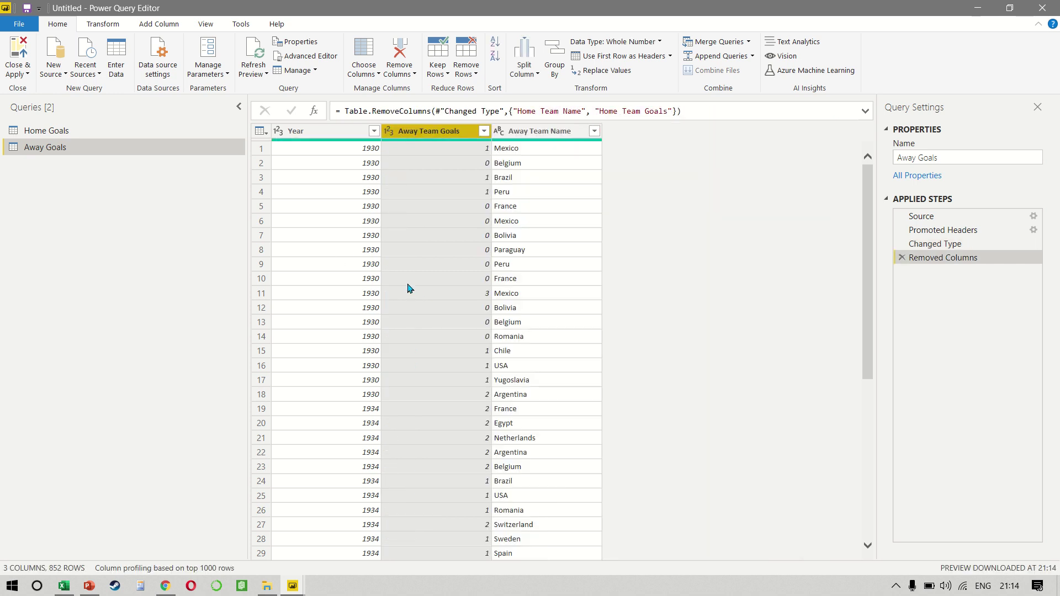
pyautogui.click(420, 293)
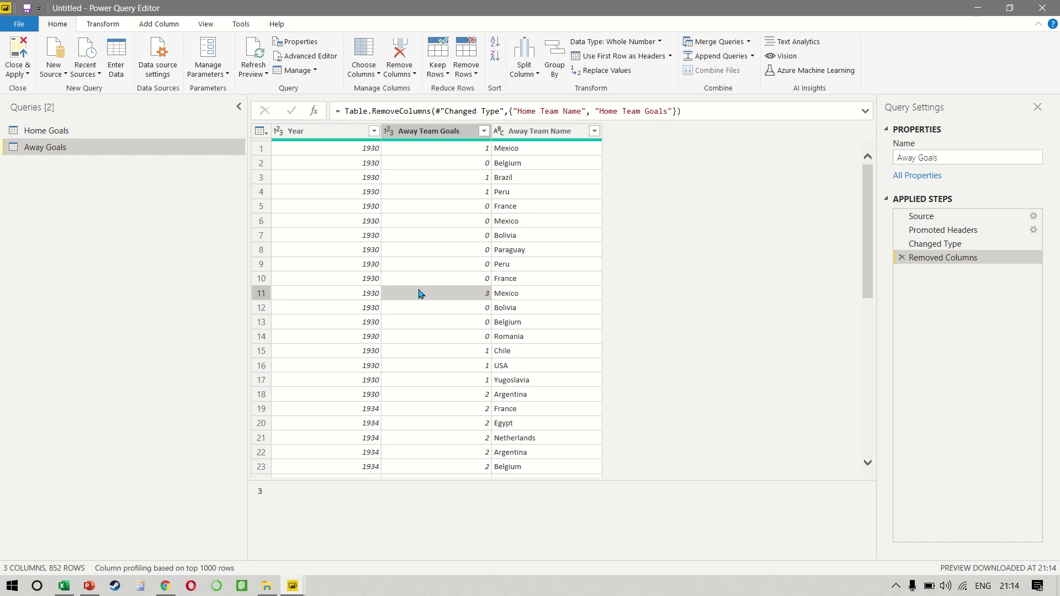
pyautogui.click(137, 131)
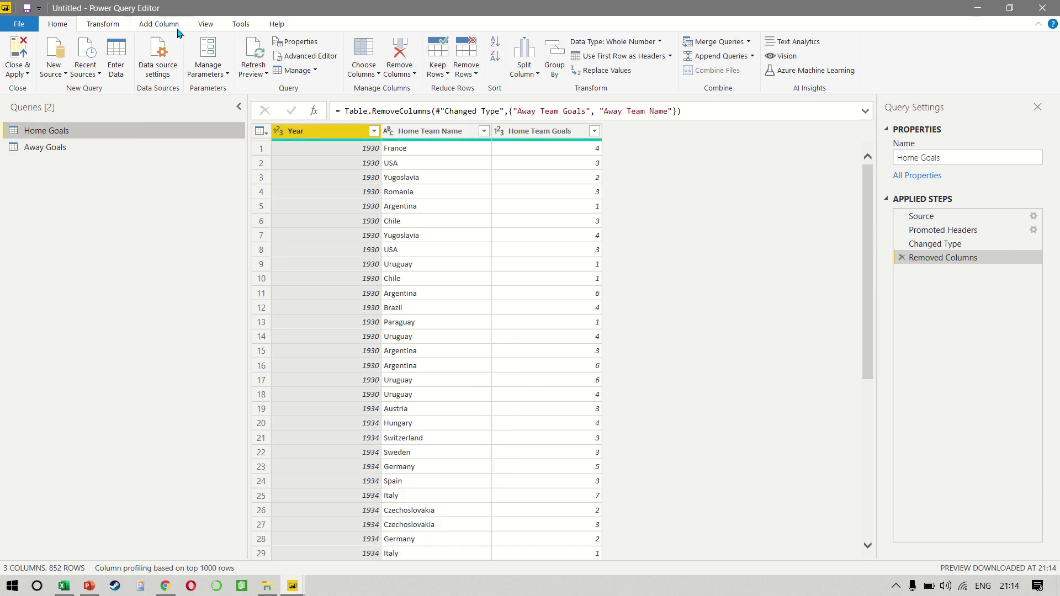
# Step: Add a custom column Type of Goal with value "Home" to Home Goals
pyautogui.click(159, 24)
pyautogui.click(53, 63)
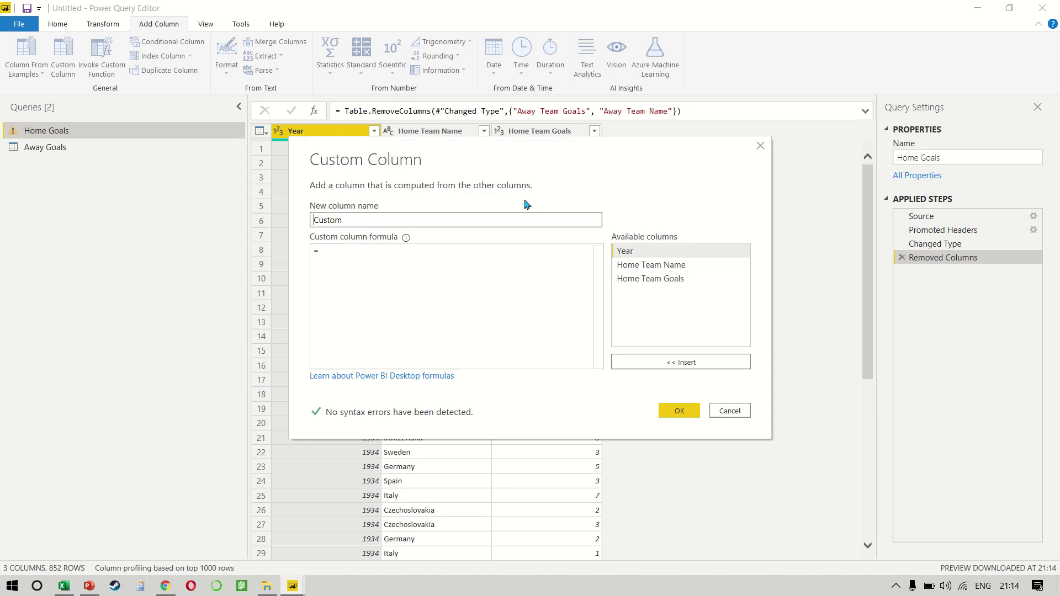
pyautogui.doubleClick(474, 220)
pyautogui.write('Type of Goal')
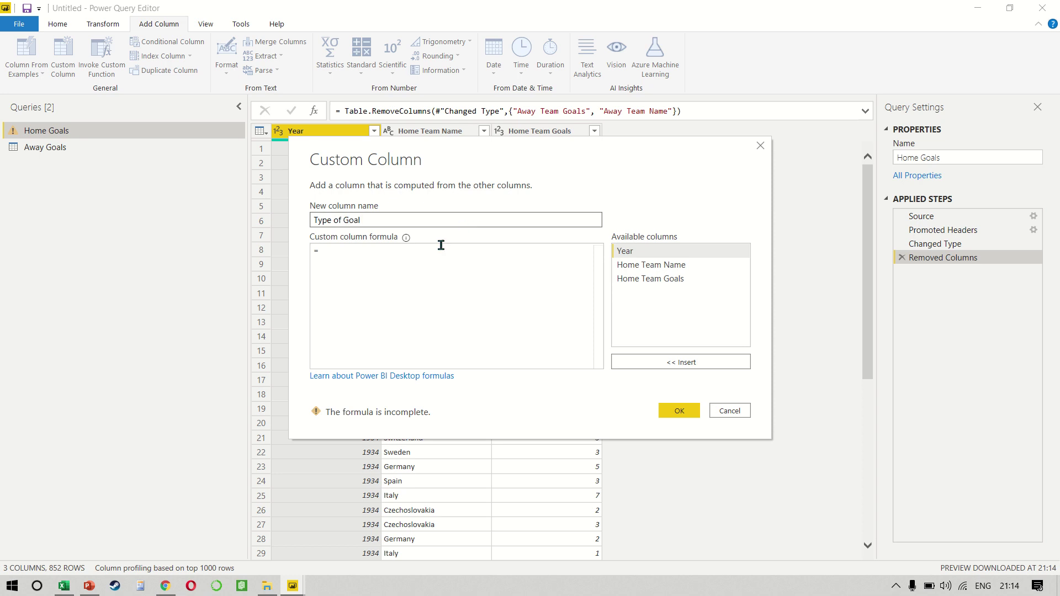
pyautogui.click(441, 245)
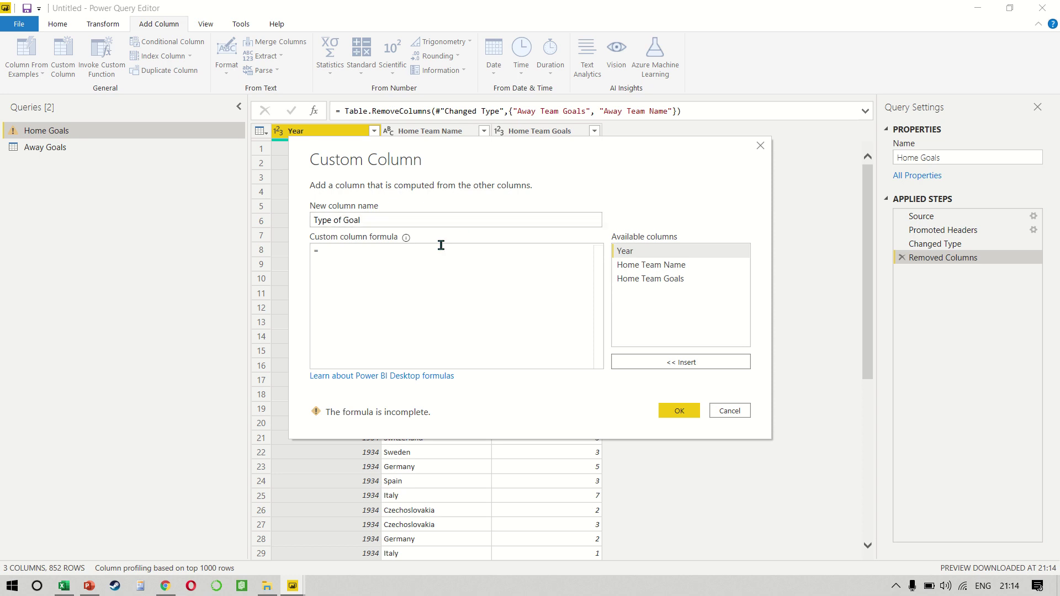
pyautogui.write('"Home')
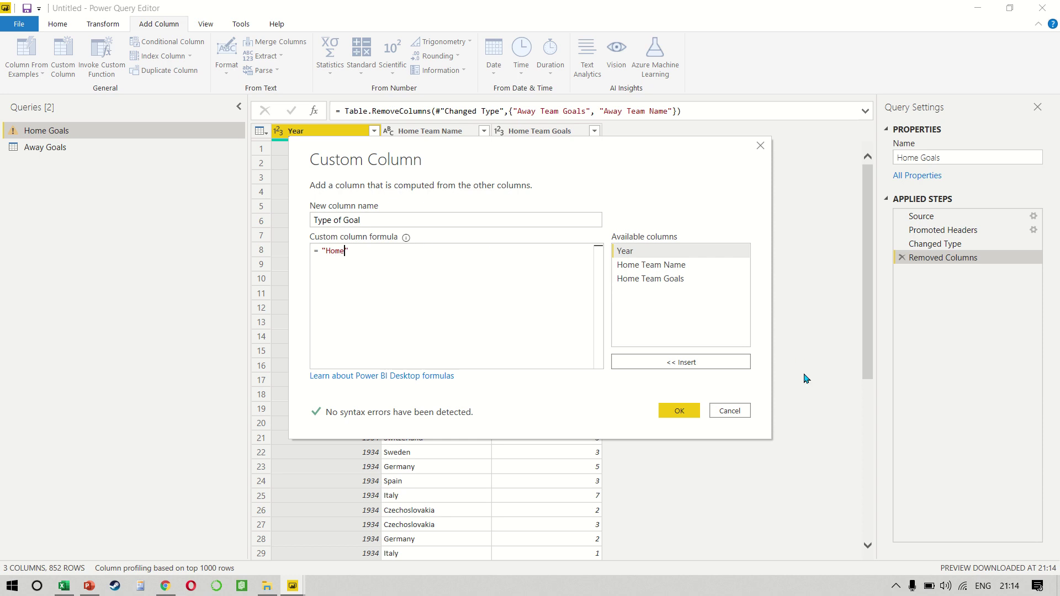
pyautogui.click(680, 411)
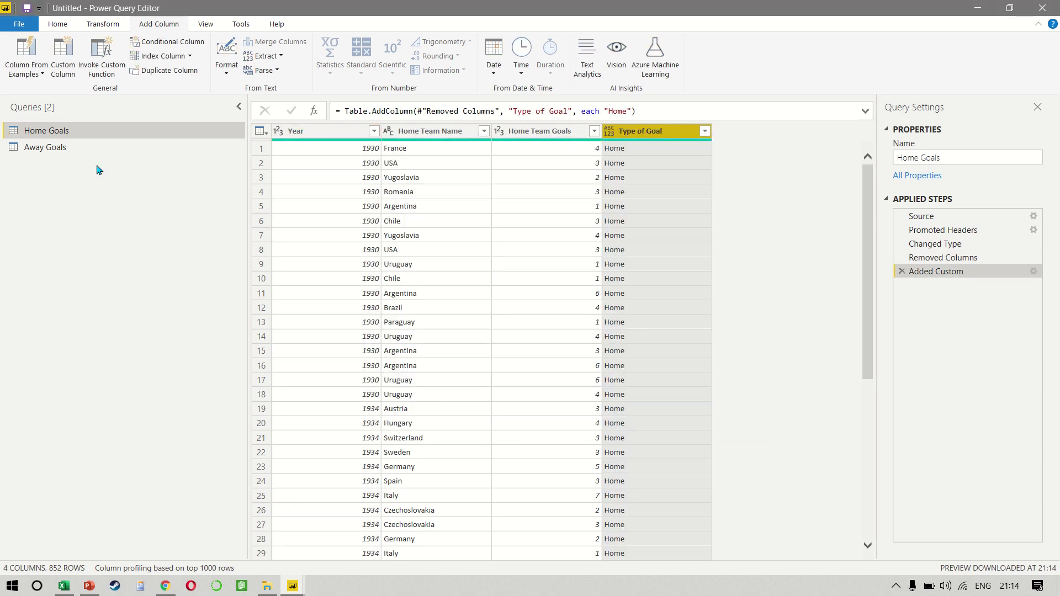
# Step: Add a custom column Type of Goal with value "Away" to Away Goals
pyautogui.click(86, 150)
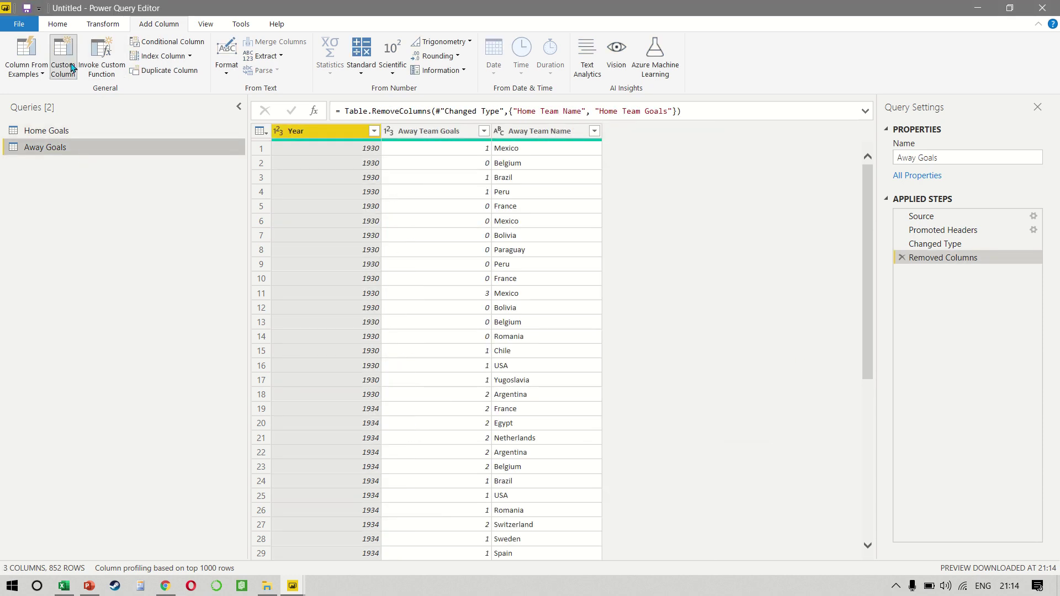
pyautogui.click(71, 68)
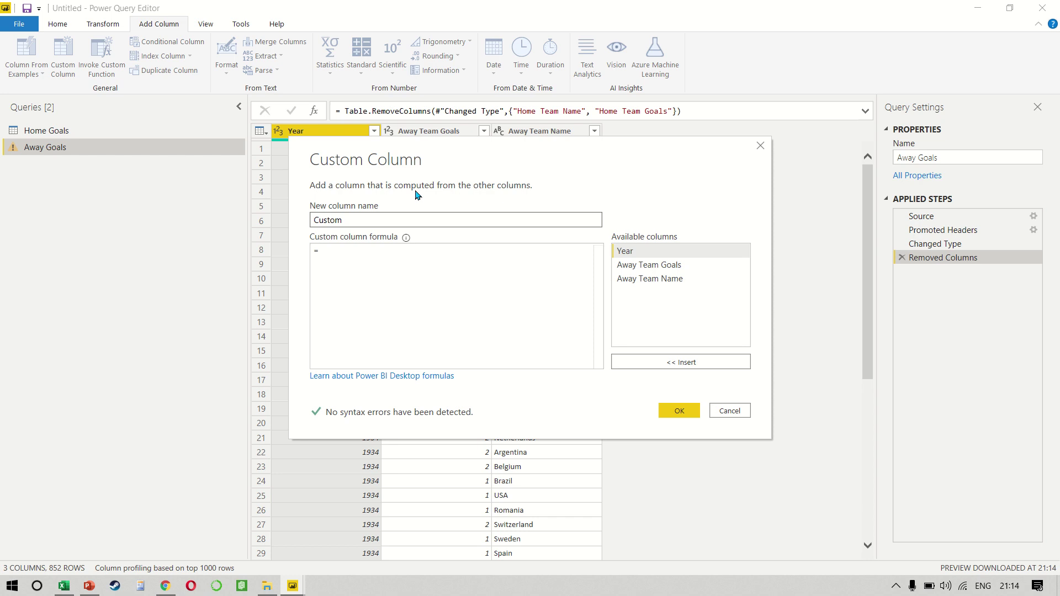
pyautogui.hotkey('ctrl', 'a')
pyautogui.write('Type og')
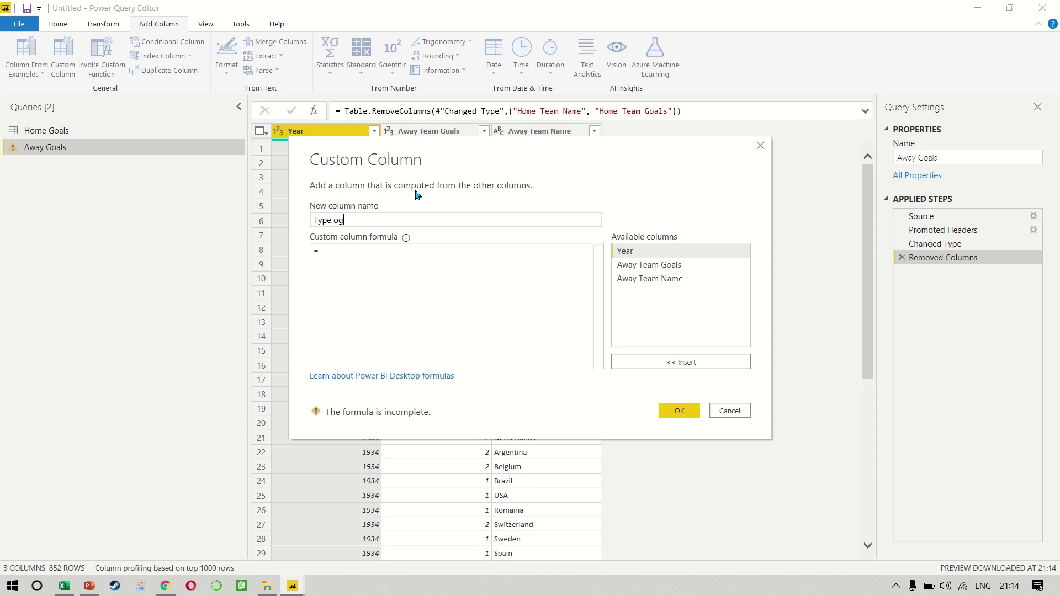
pyautogui.press('BackSpace')
pyautogui.write('f Goal')
pyautogui.press('Tab')
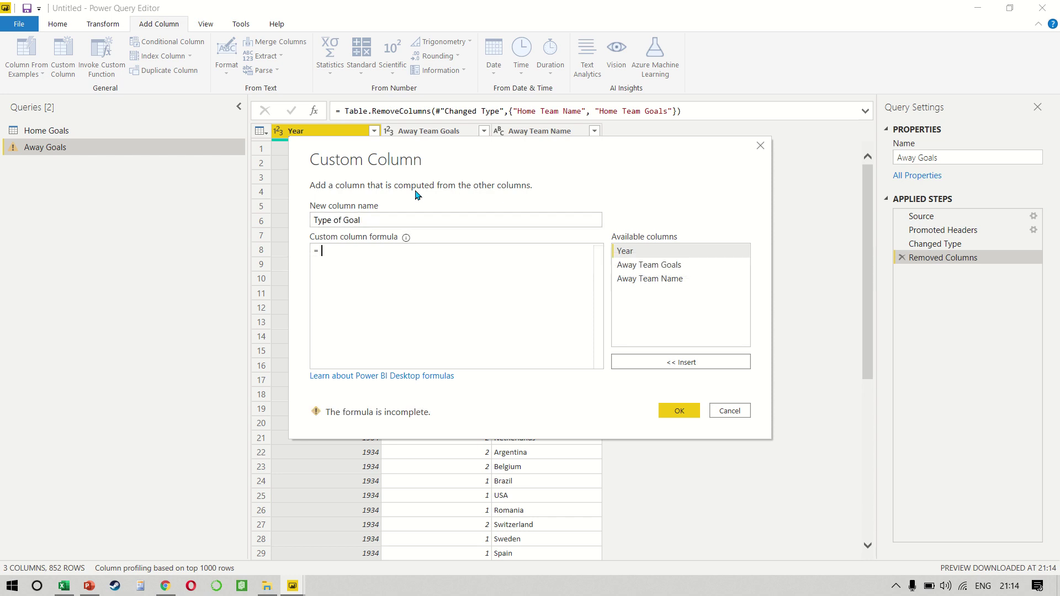
pyautogui.write('"Away')
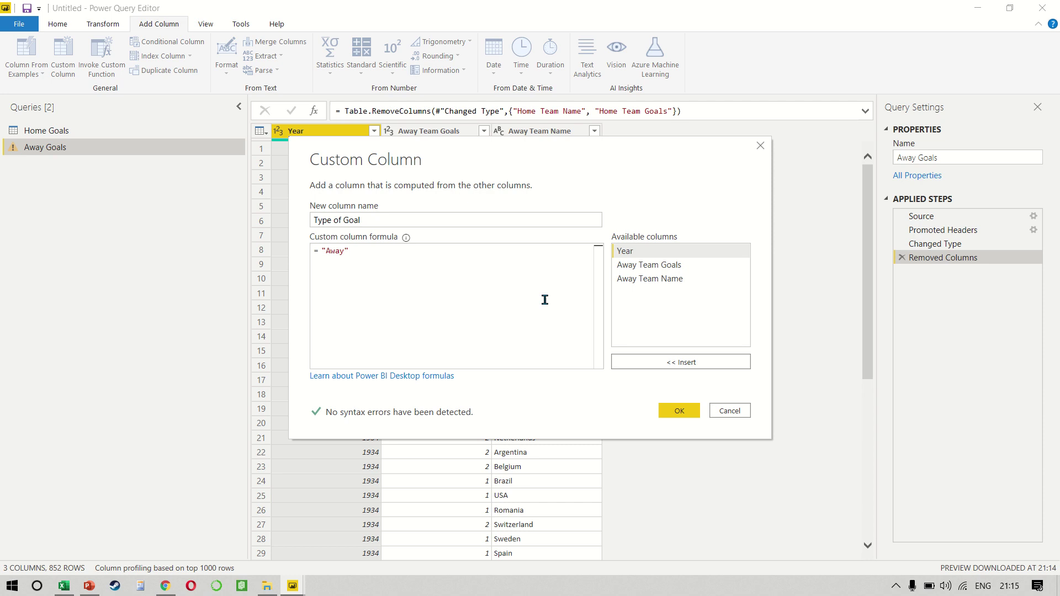
pyautogui.click(691, 415)
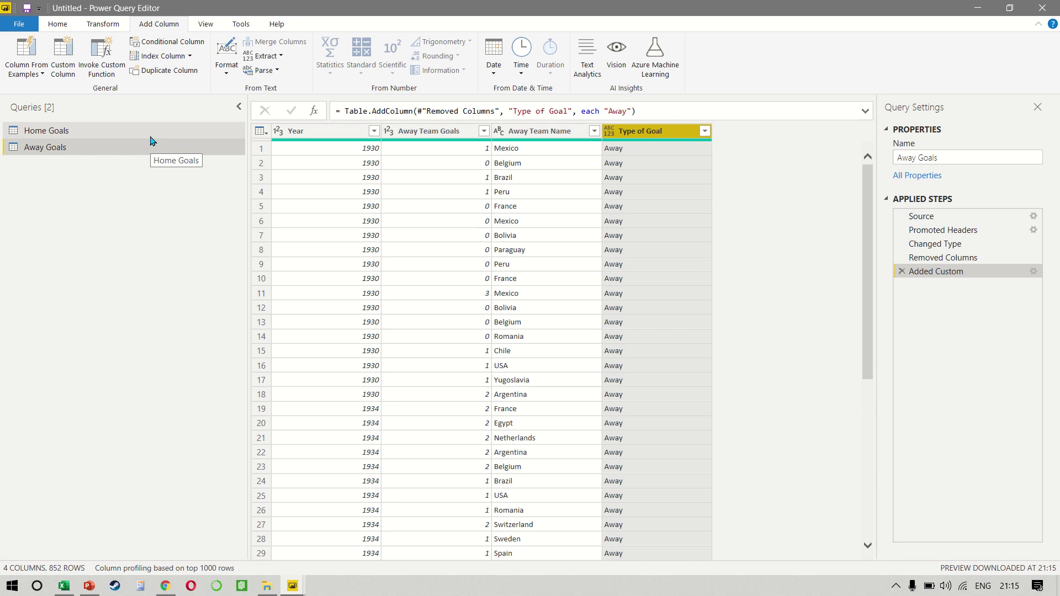
# Step: Rename the Home Goals columns to Team Name and No of Goals
pyautogui.click(148, 133)
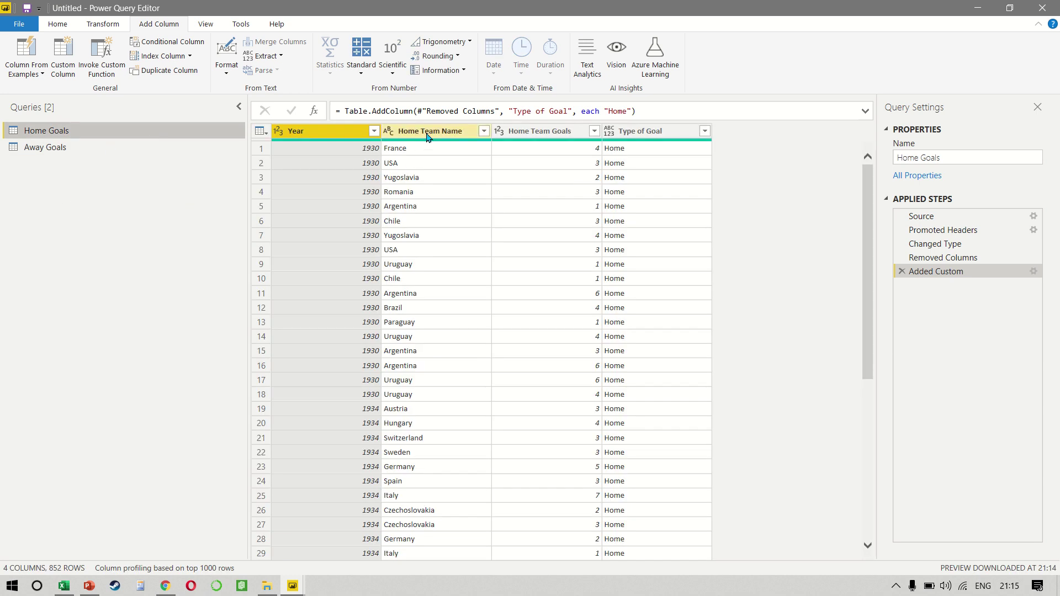
pyautogui.doubleClick(428, 131)
pyautogui.write('Team')
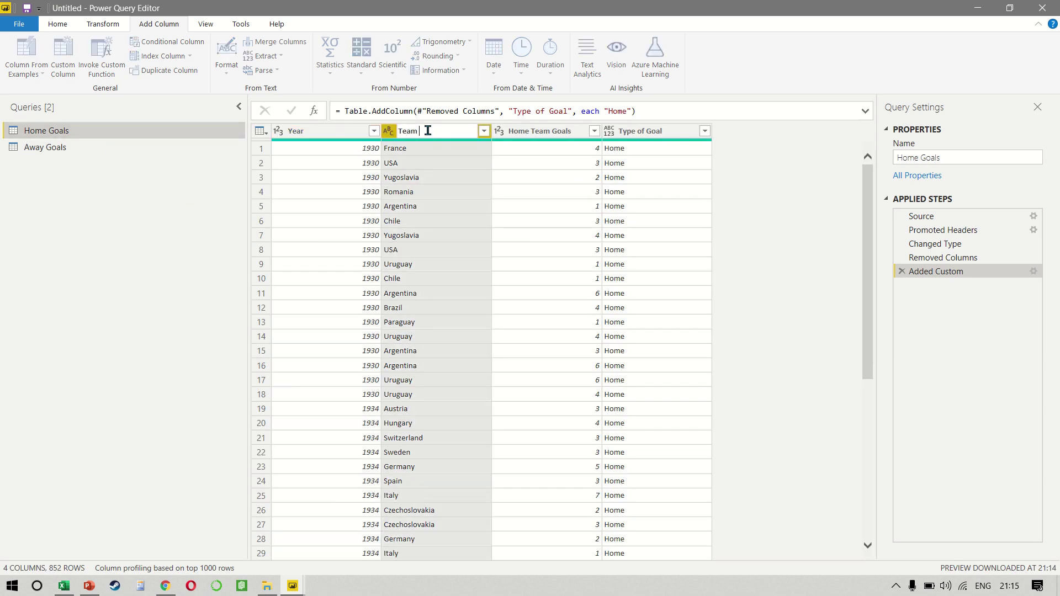
pyautogui.write(' Name')
pyautogui.click(547, 131)
pyautogui.doubleClick(548, 133)
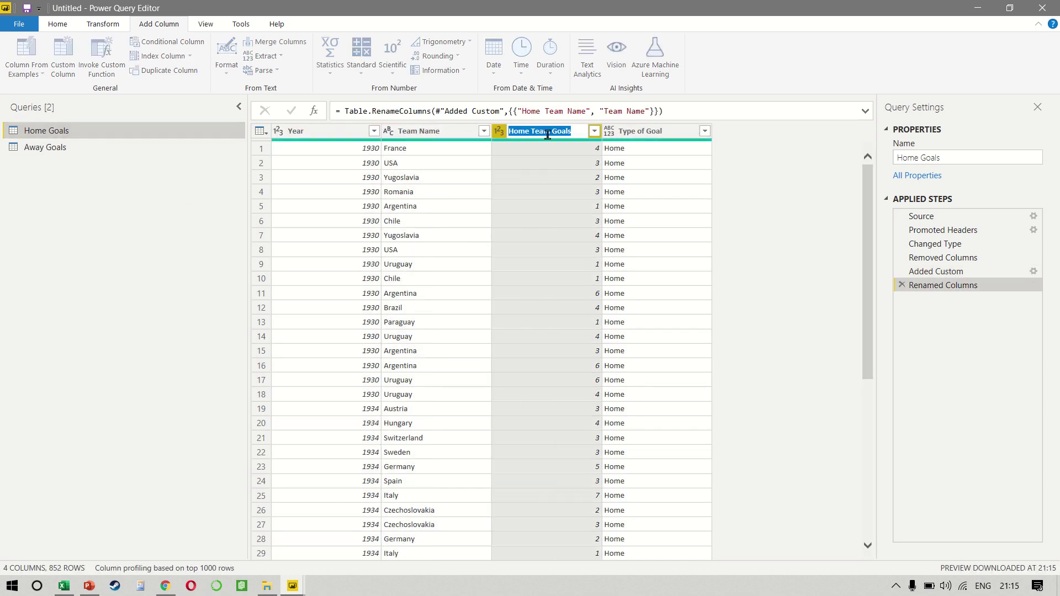
pyautogui.write('Goals')
pyautogui.click(548, 135)
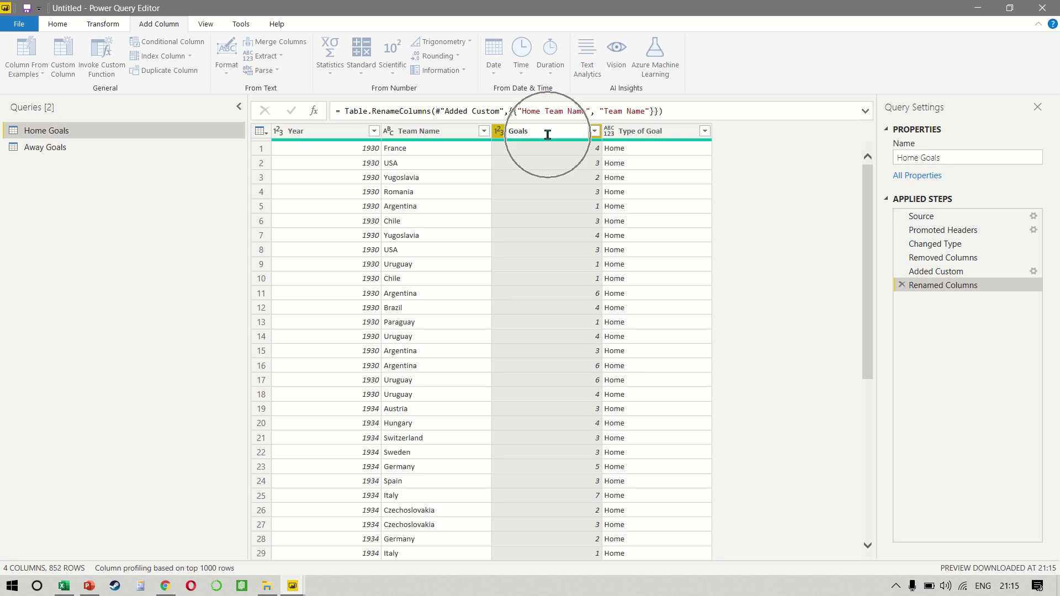
pyautogui.press('Home')
pyautogui.write('No of')
pyautogui.press('Return')
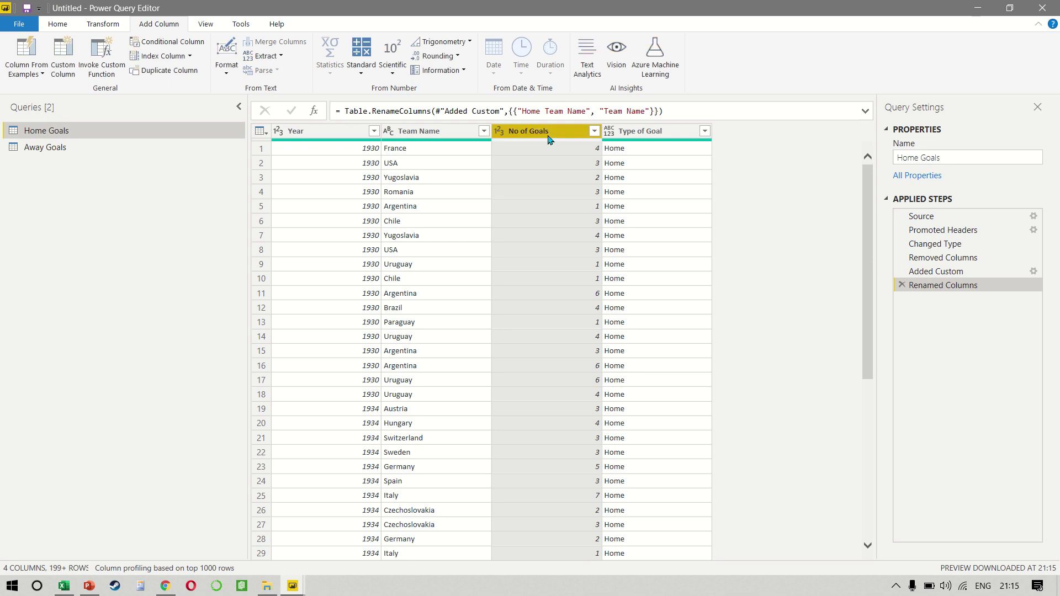
# Step: Rename the Away Goals columns to Team Name and No of Goals
pyautogui.click(63, 148)
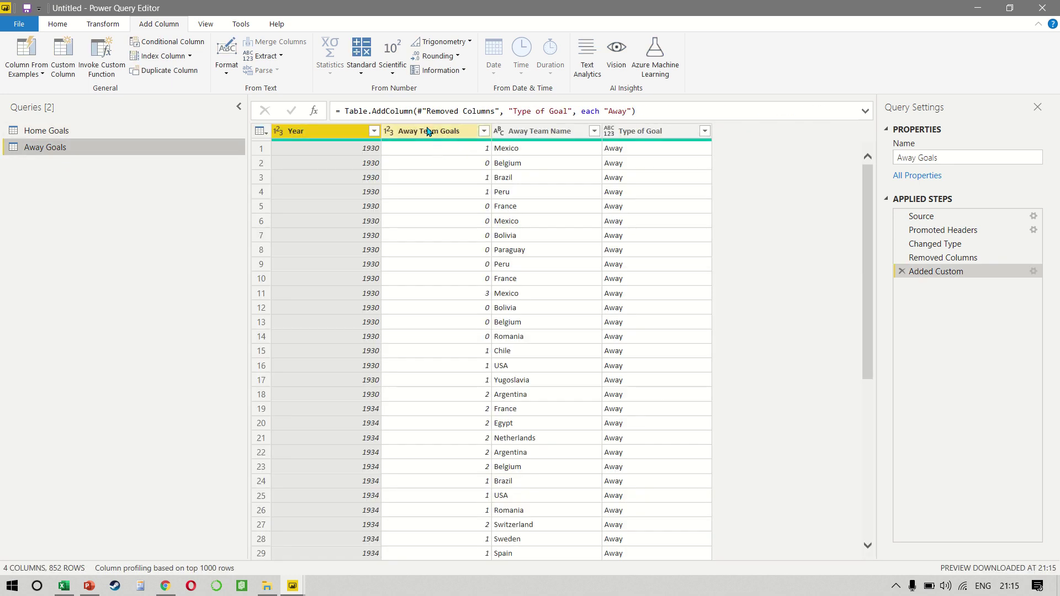
pyautogui.doubleClick(427, 131)
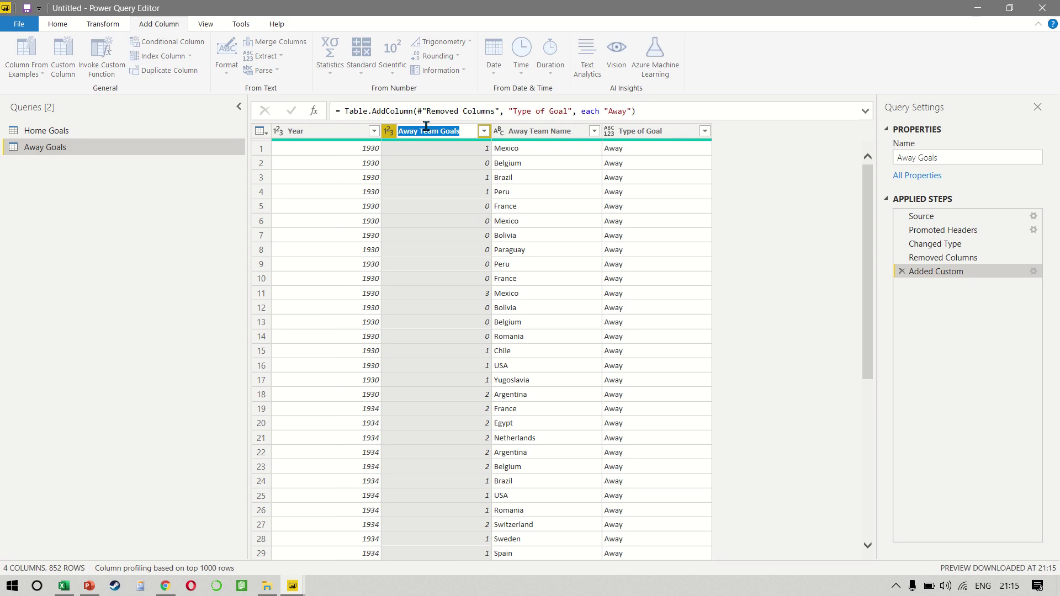
pyautogui.write('Team Name')
pyautogui.press('Return')
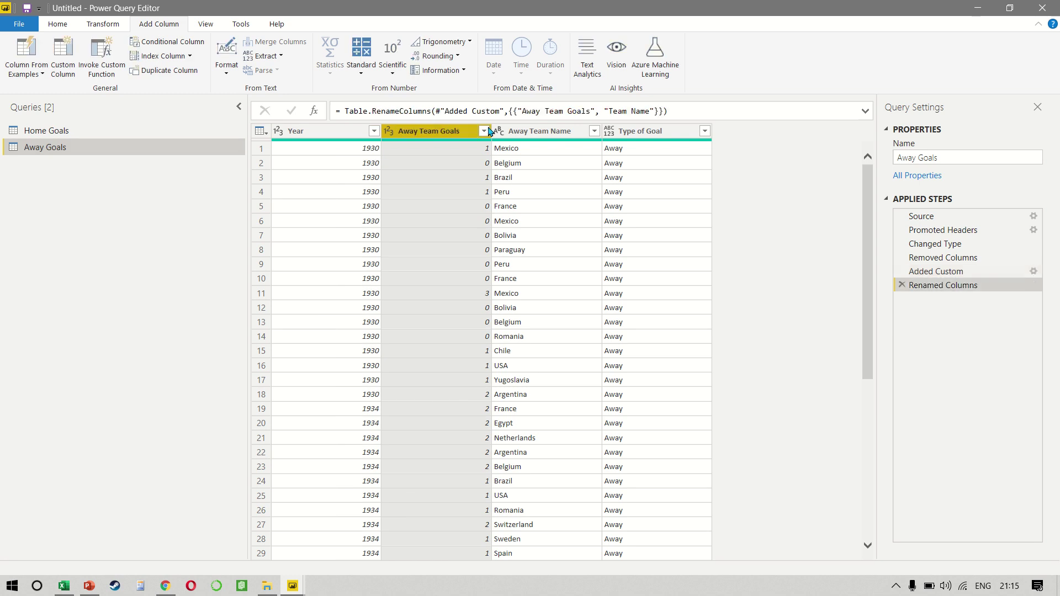
pyautogui.doubleClick(549, 131)
pyautogui.write('No of Goals')
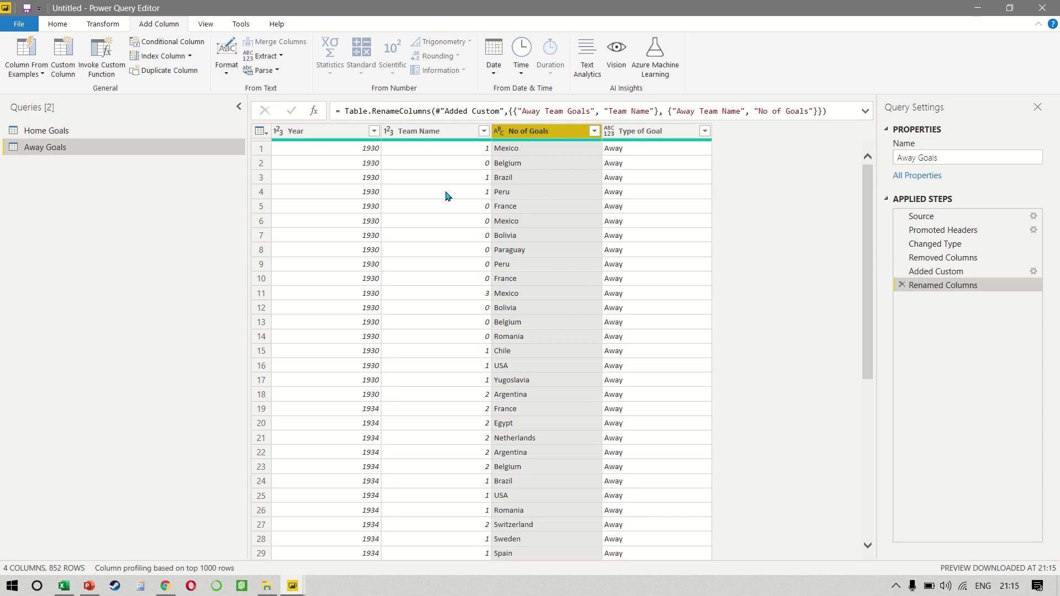
pyautogui.click(86, 135)
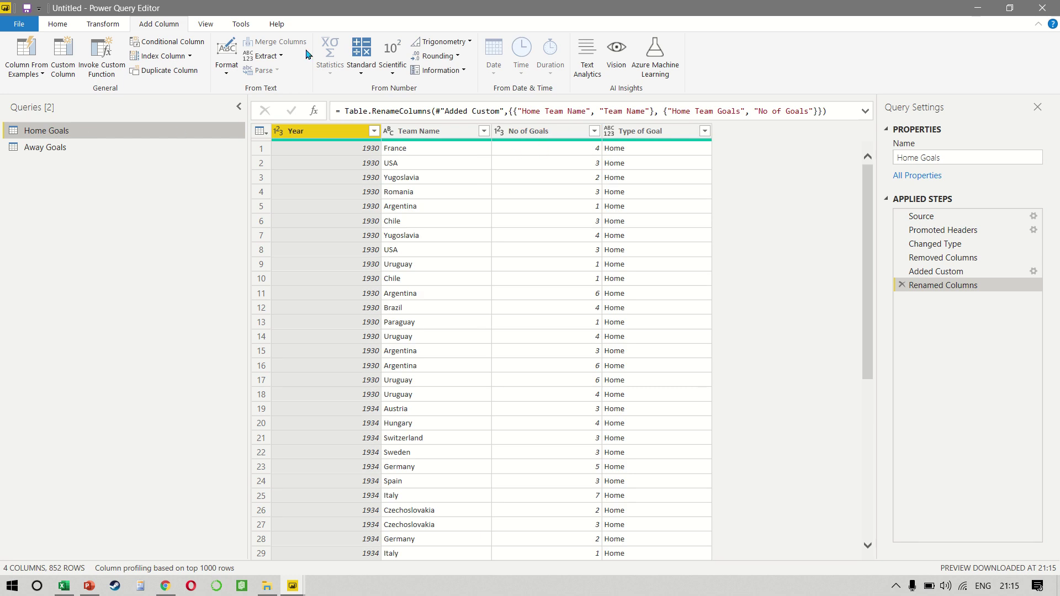
# Step: Append Away Goals under Home Goals as a new query, Append1
pyautogui.click(58, 23)
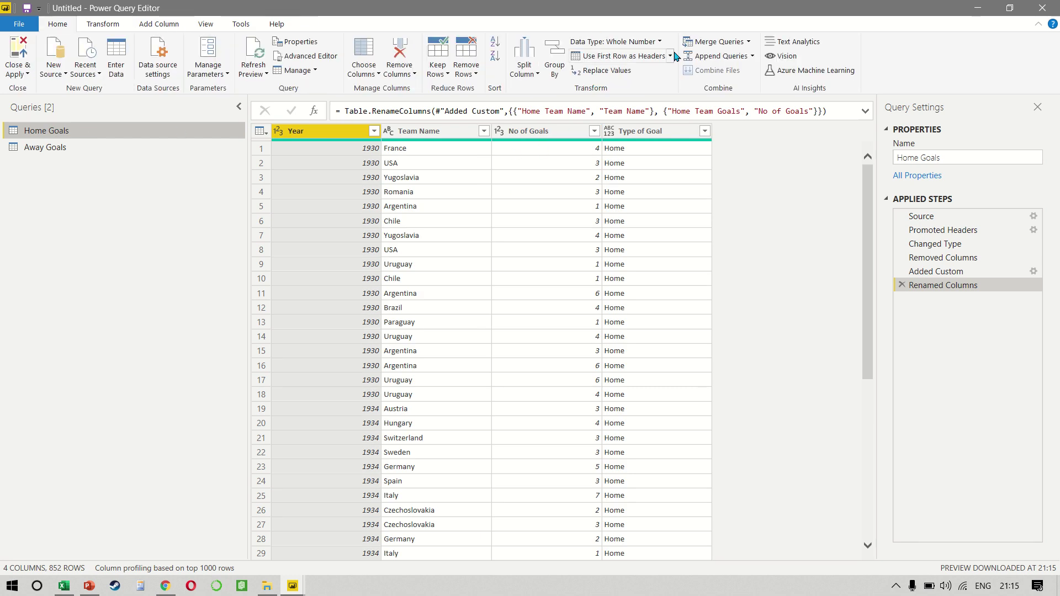
pyautogui.click(752, 56)
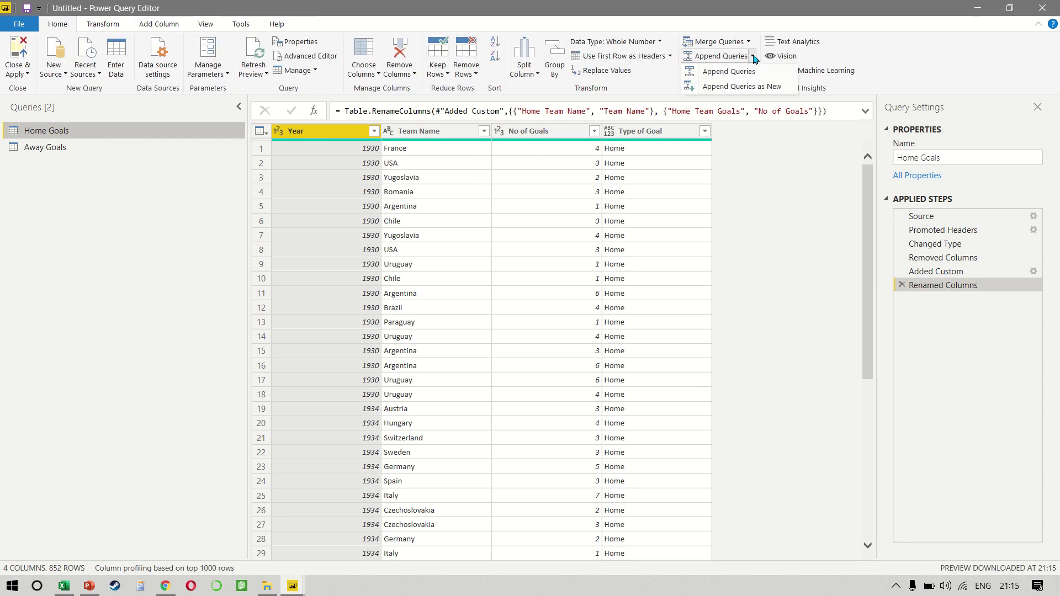
pyautogui.click(745, 87)
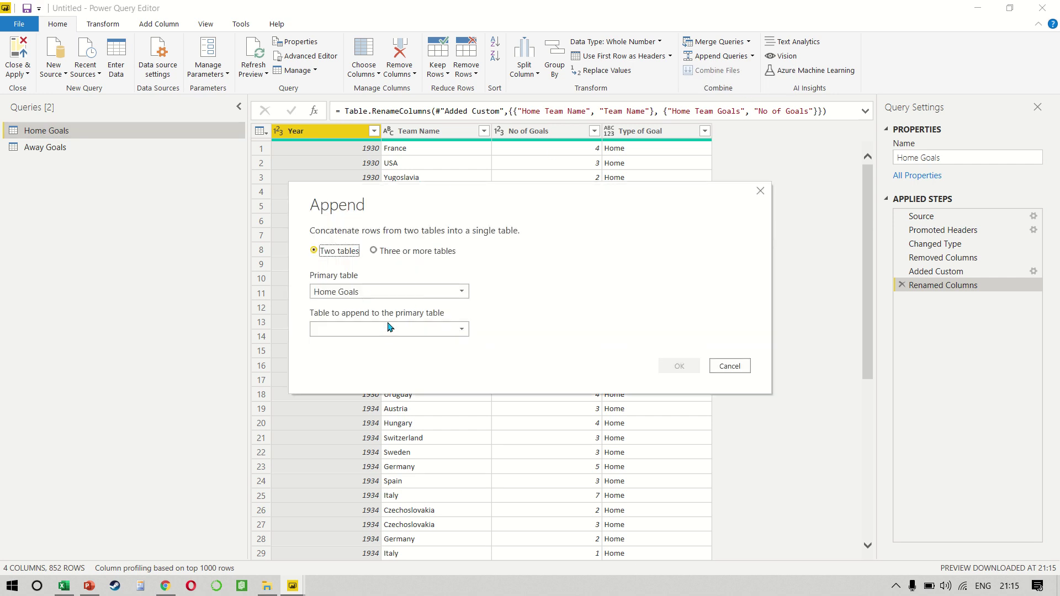
pyautogui.click(386, 328)
pyautogui.click(365, 361)
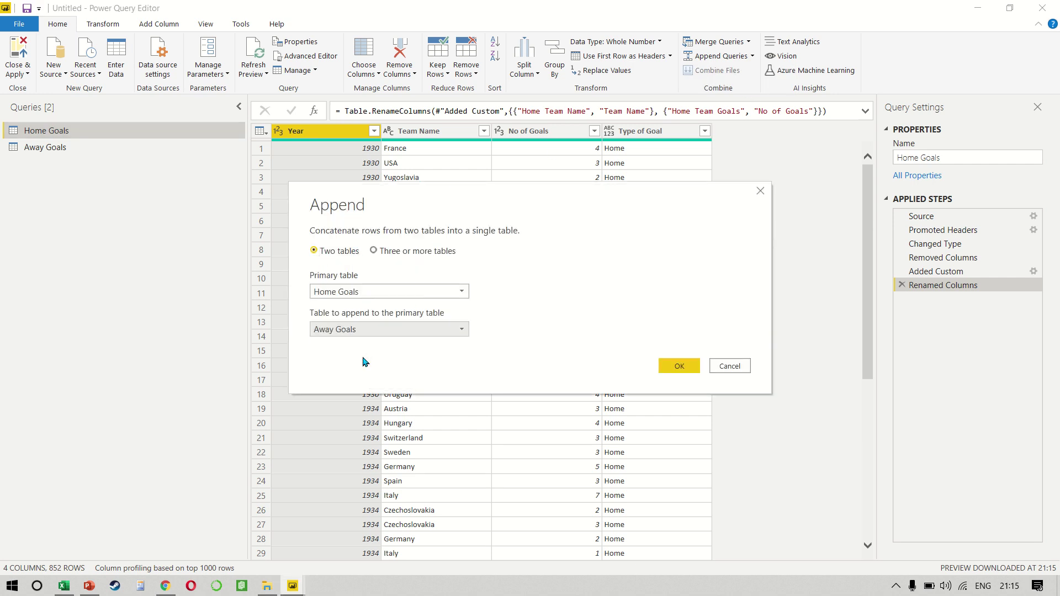
pyautogui.click(668, 369)
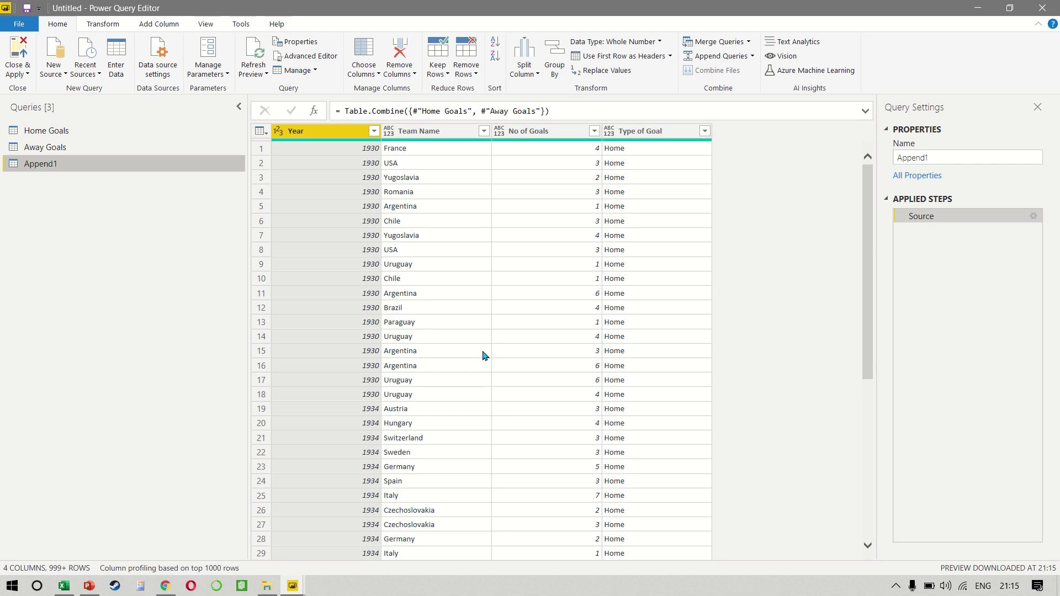
# Step: Scroll down Append1 to the away rows at 853, where team names and goals are swapped
pyautogui.scroll(-20, 483, 355)
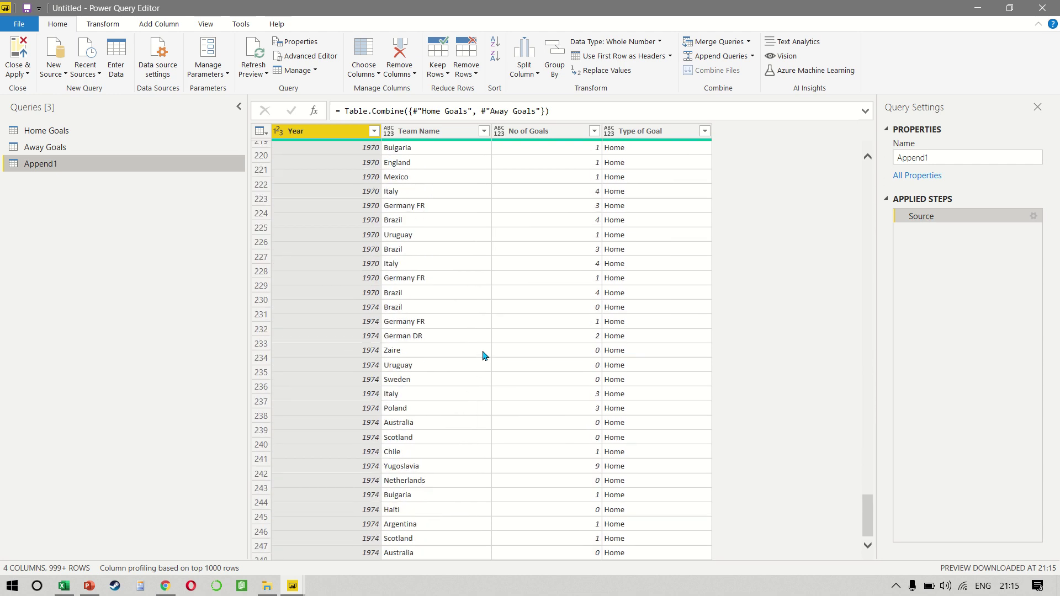
pyautogui.scroll(-20, 483, 355)
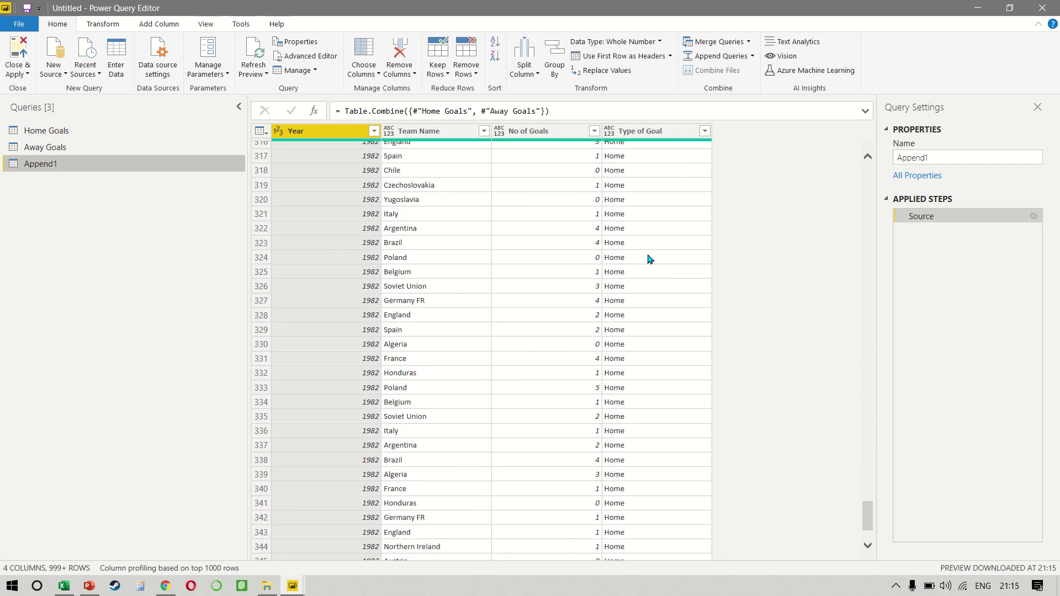
pyautogui.scroll(-20, 649, 259)
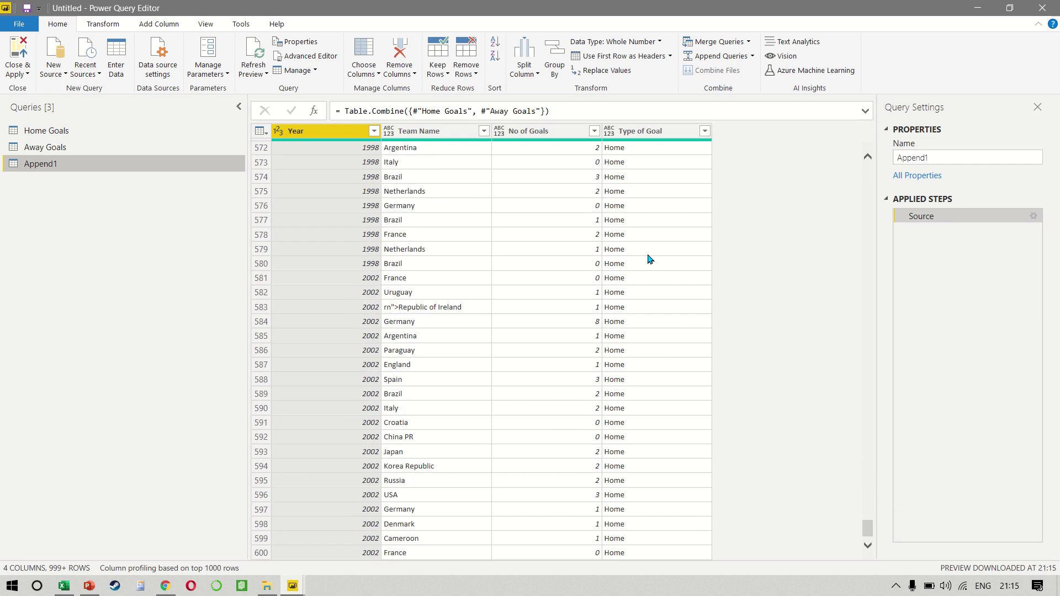
pyautogui.scroll(-20, 649, 259)
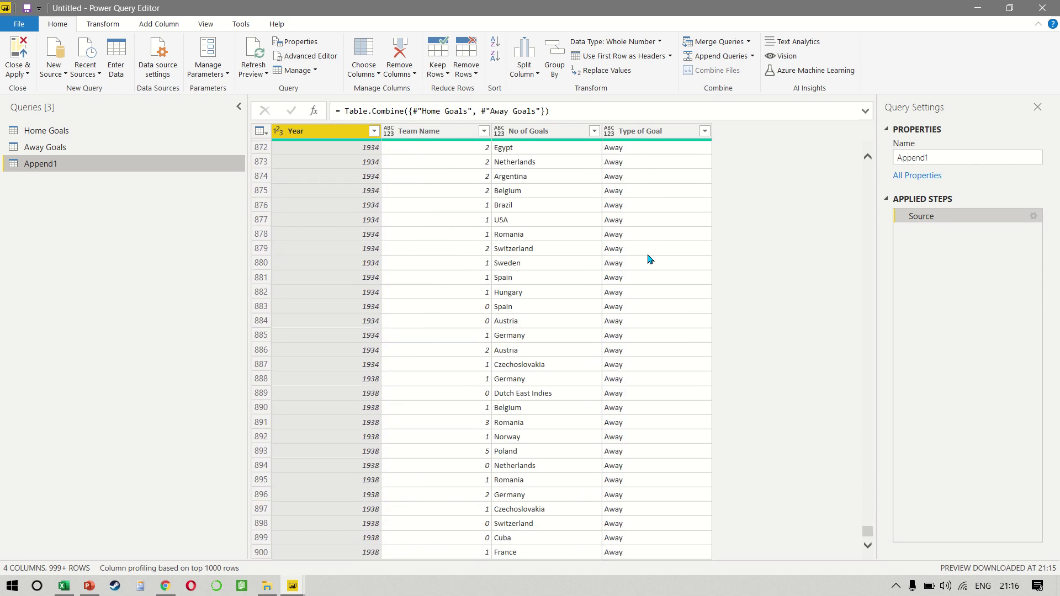
pyautogui.scroll(-4, 649, 259)
pyautogui.scroll(16, 641, 221)
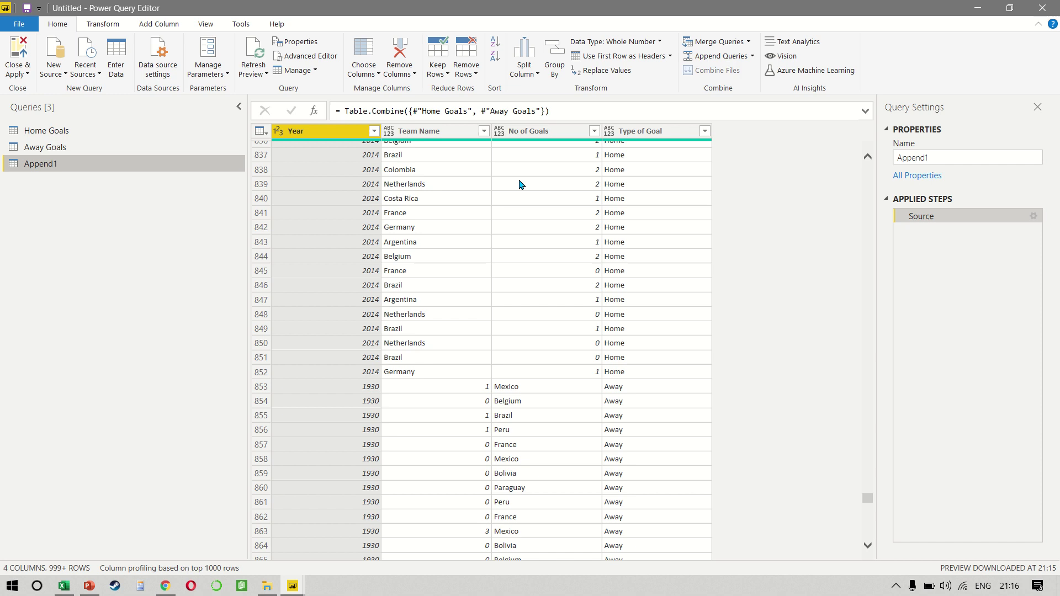
# Step: Delete the faulty Append1 query
pyautogui.rightClick(141, 166)
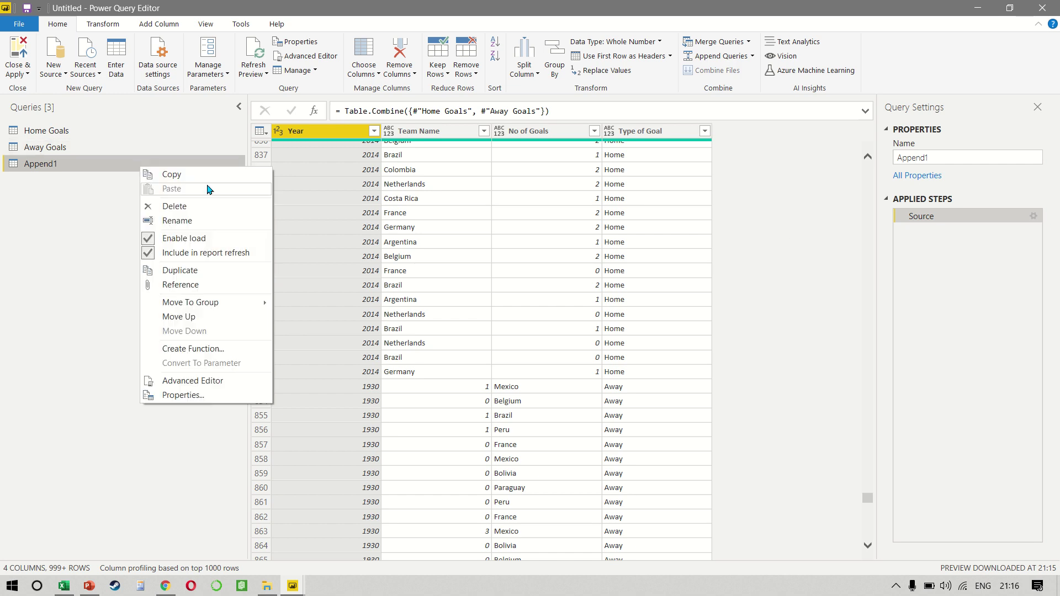
pyautogui.click(195, 210)
pyautogui.press('Escape')
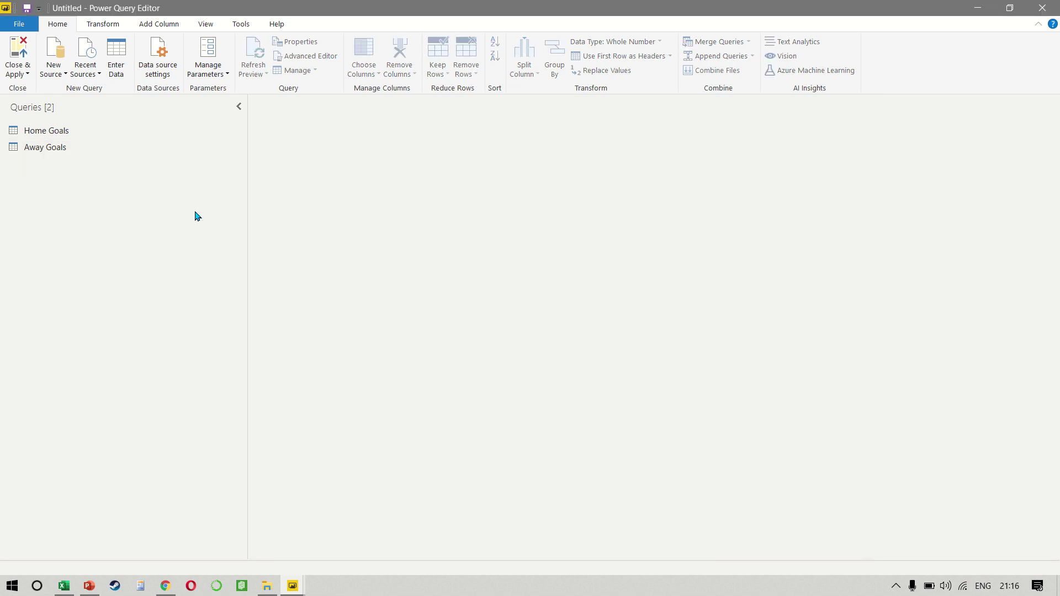
pyautogui.click(26, 131)
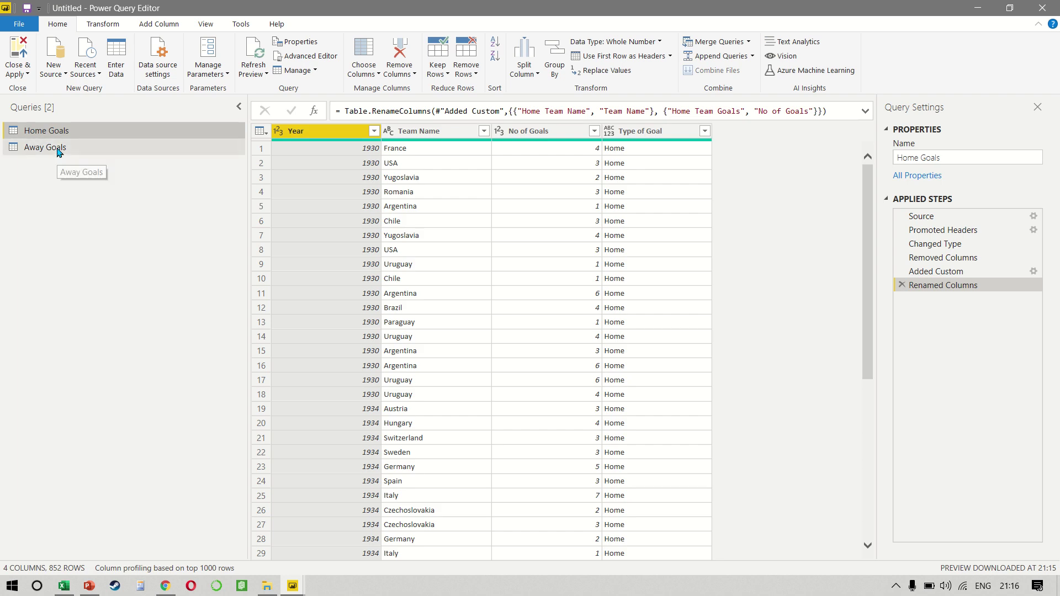
# Step: In Away Goals, swap the column names: goal counts become No of Goals, countries become Team Name
pyautogui.click(57, 149)
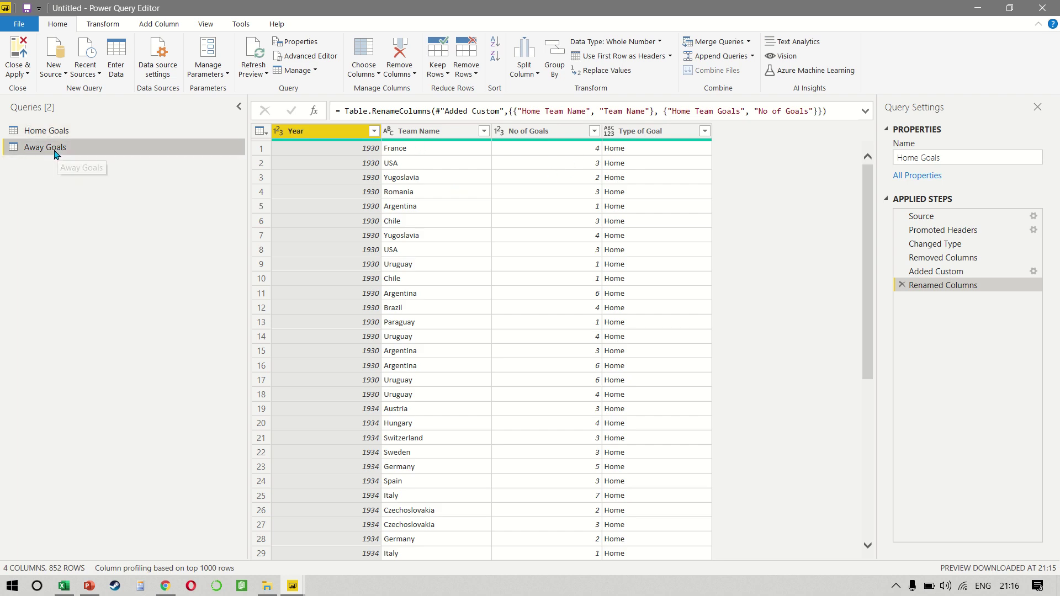
pyautogui.doubleClick(436, 133)
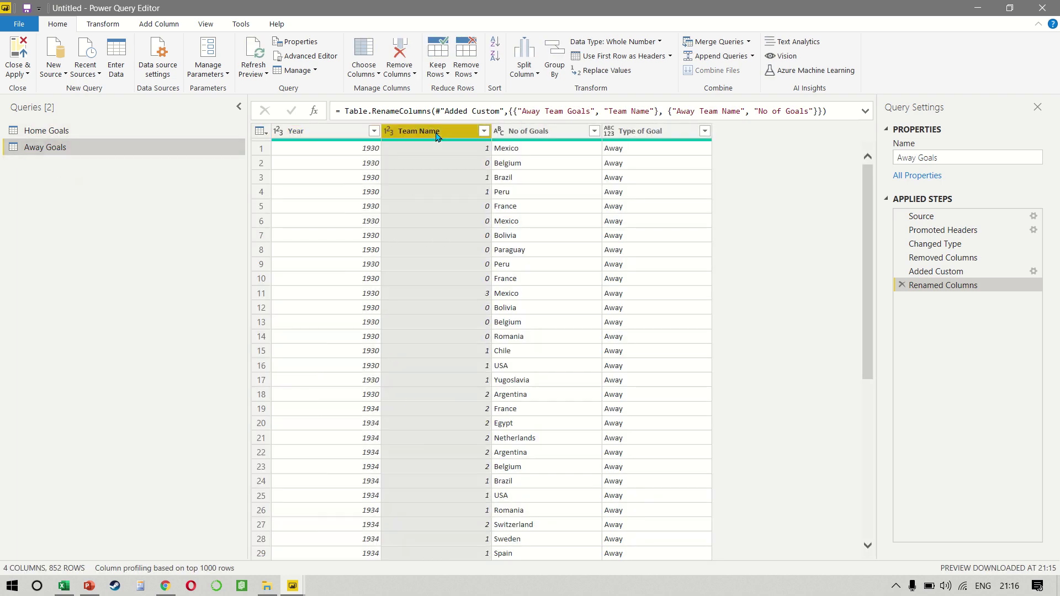
pyautogui.write('No o')
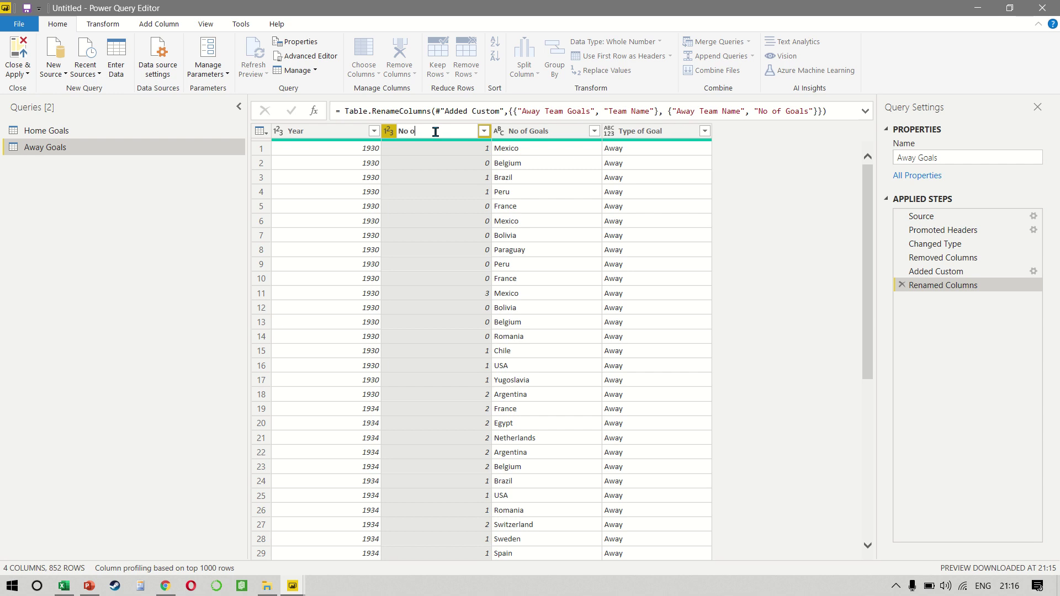
pyautogui.write('f Goals2')
pyautogui.click(564, 135)
pyautogui.doubleClick(563, 135)
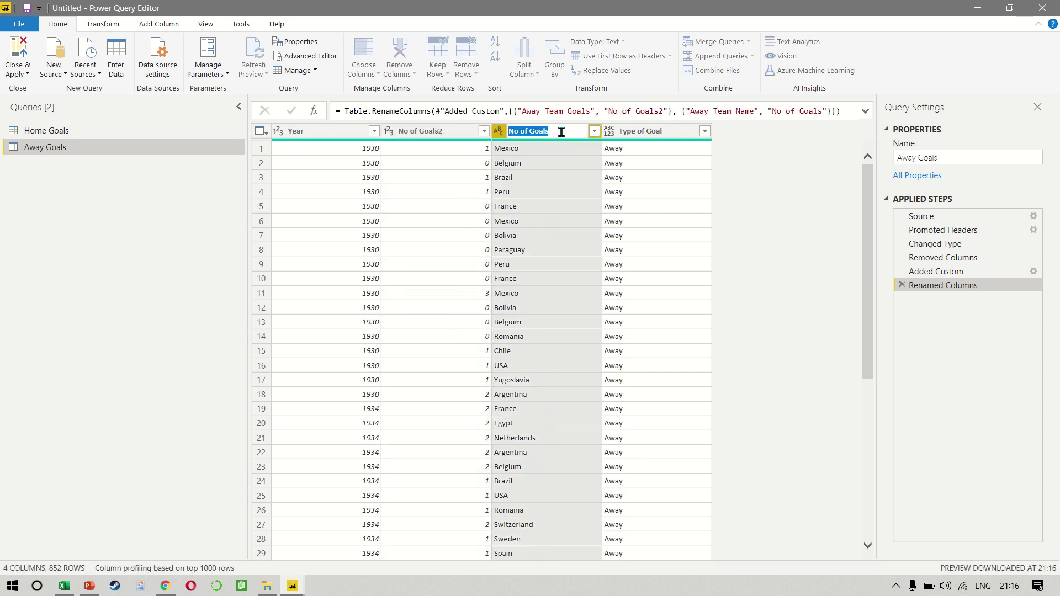
pyautogui.write('Team Name')
pyautogui.press('Return')
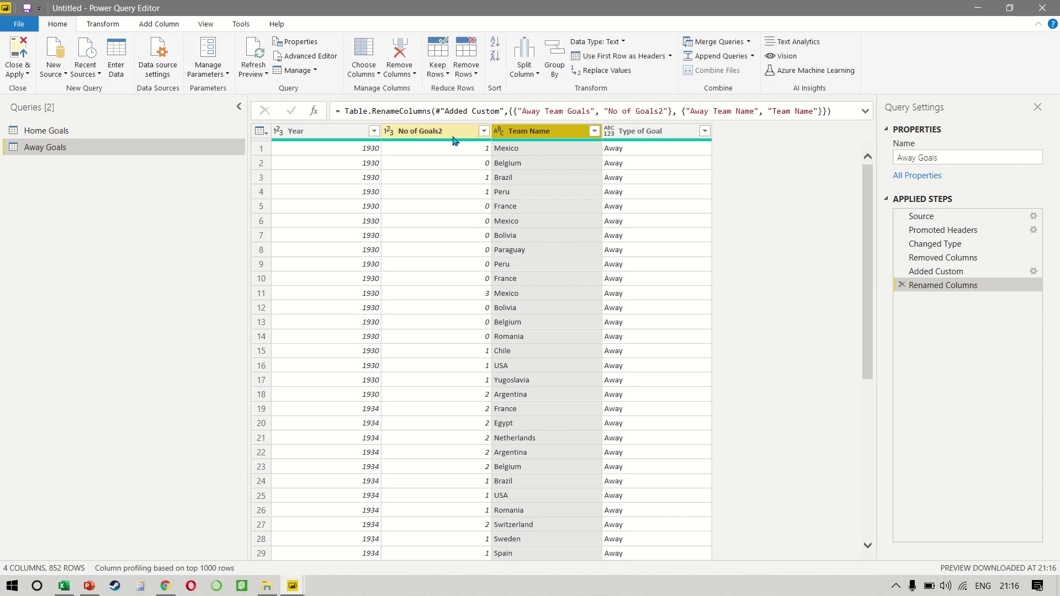
pyautogui.click(447, 134)
pyautogui.press('Return')
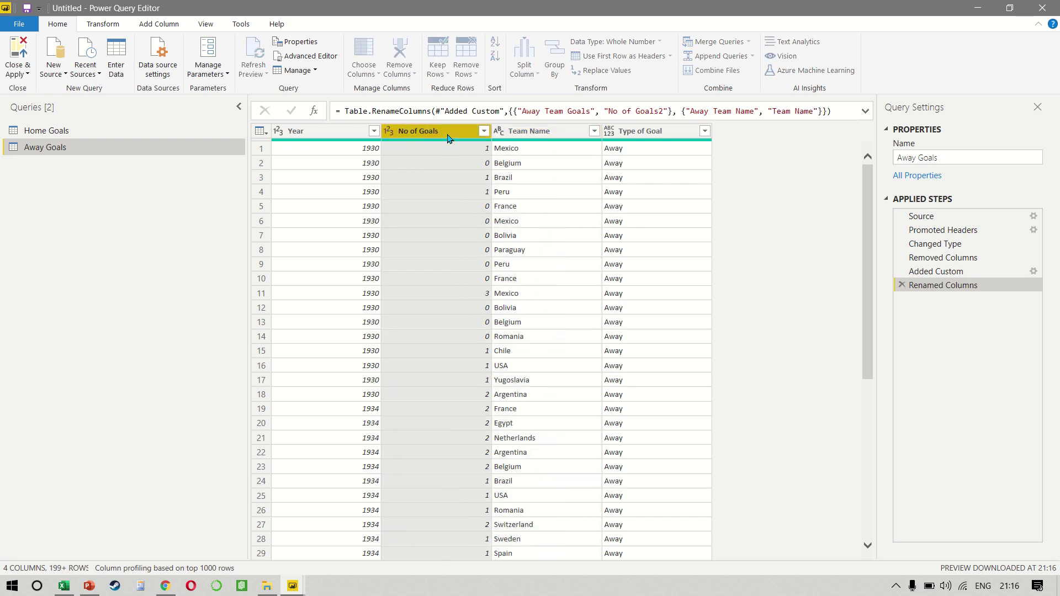
pyautogui.click(83, 133)
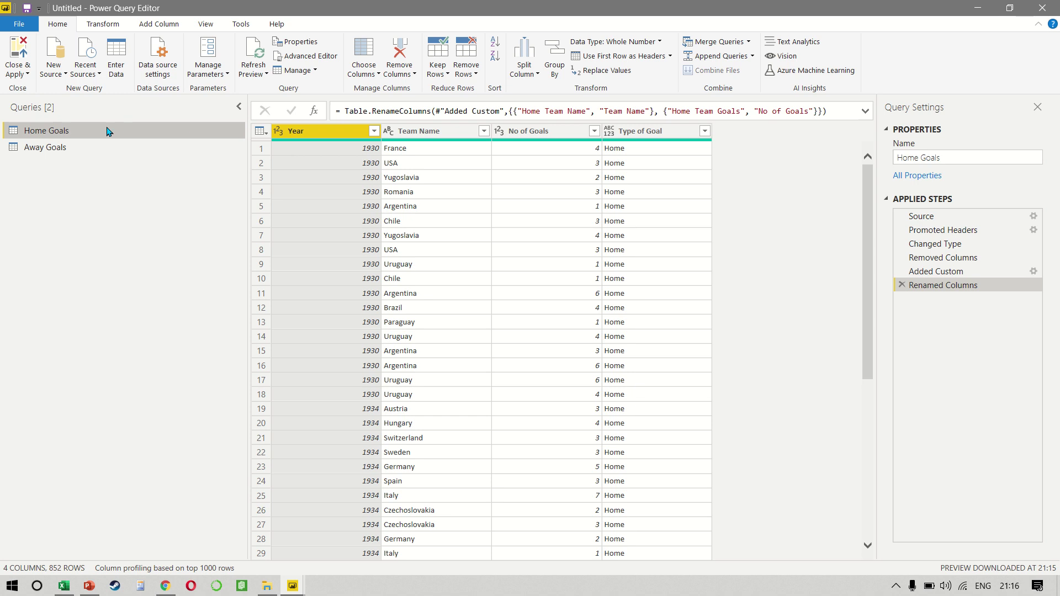
pyautogui.click(95, 150)
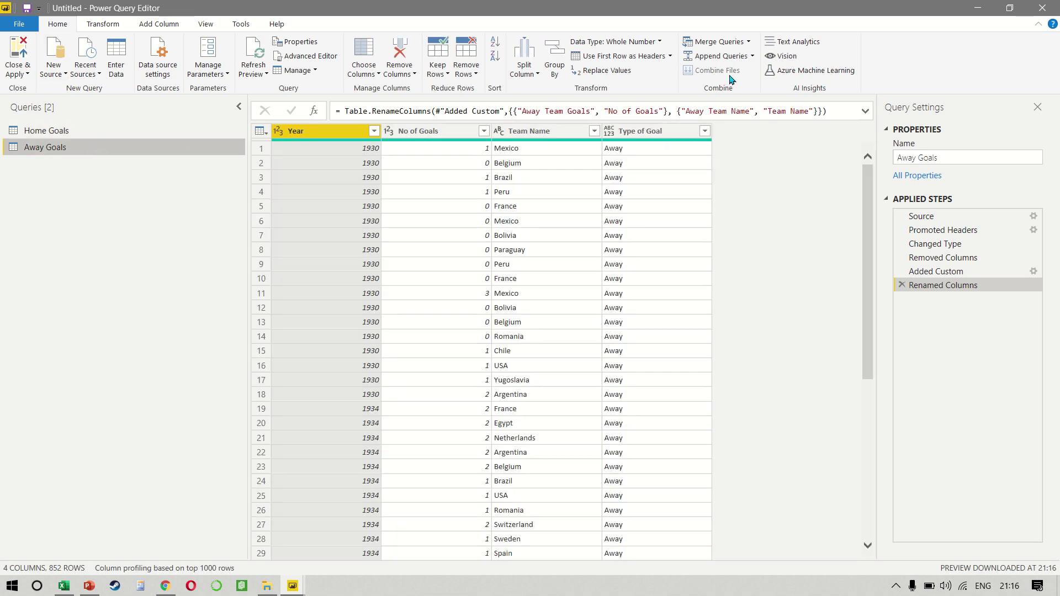
# Step: Append Home Goals to Away Goals as a new Append1 query
pyautogui.click(752, 56)
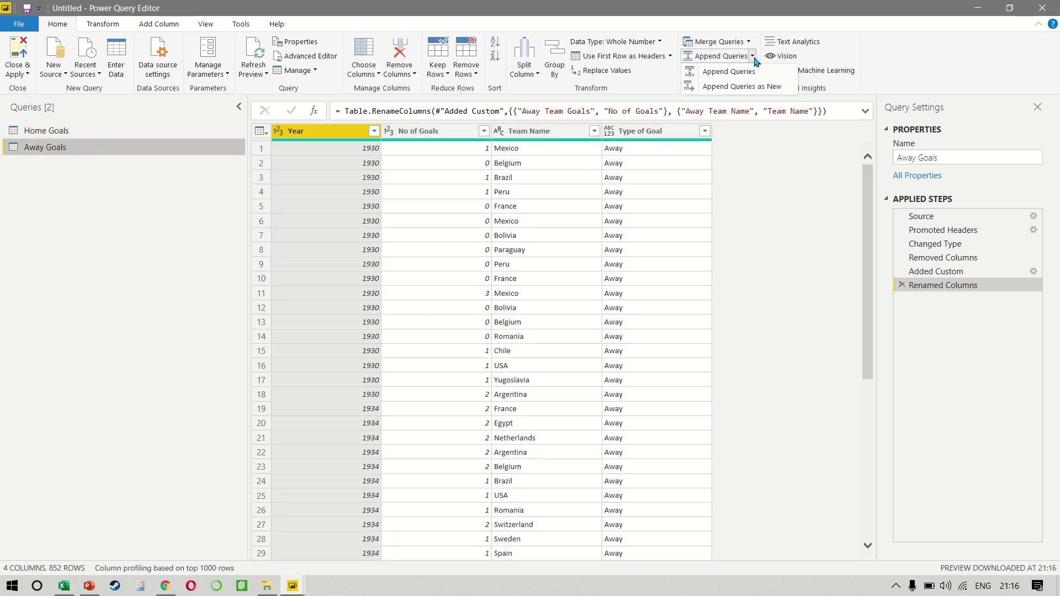
pyautogui.click(744, 87)
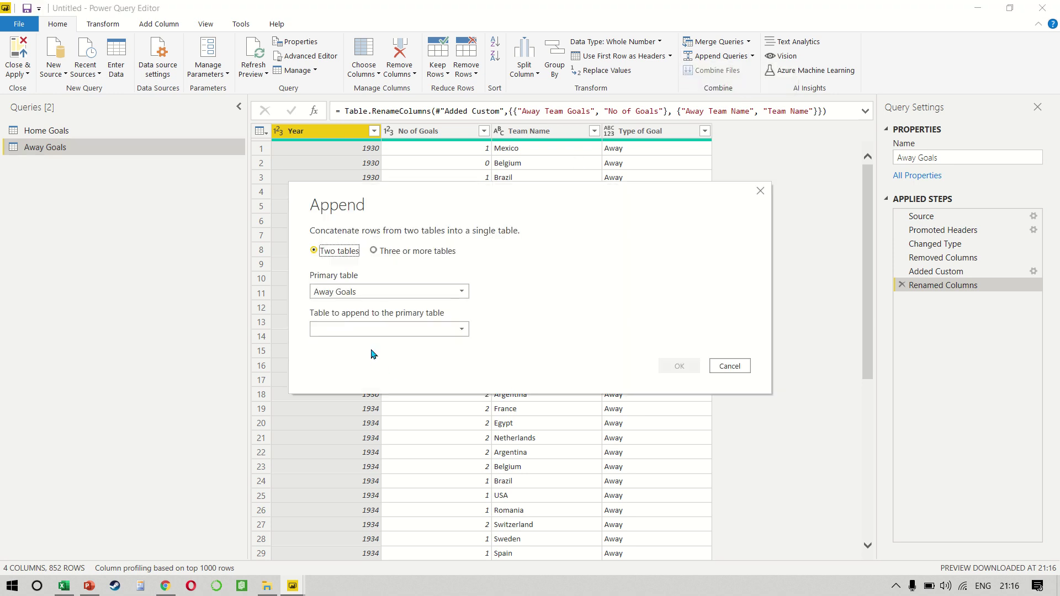
pyautogui.click(362, 331)
pyautogui.click(362, 343)
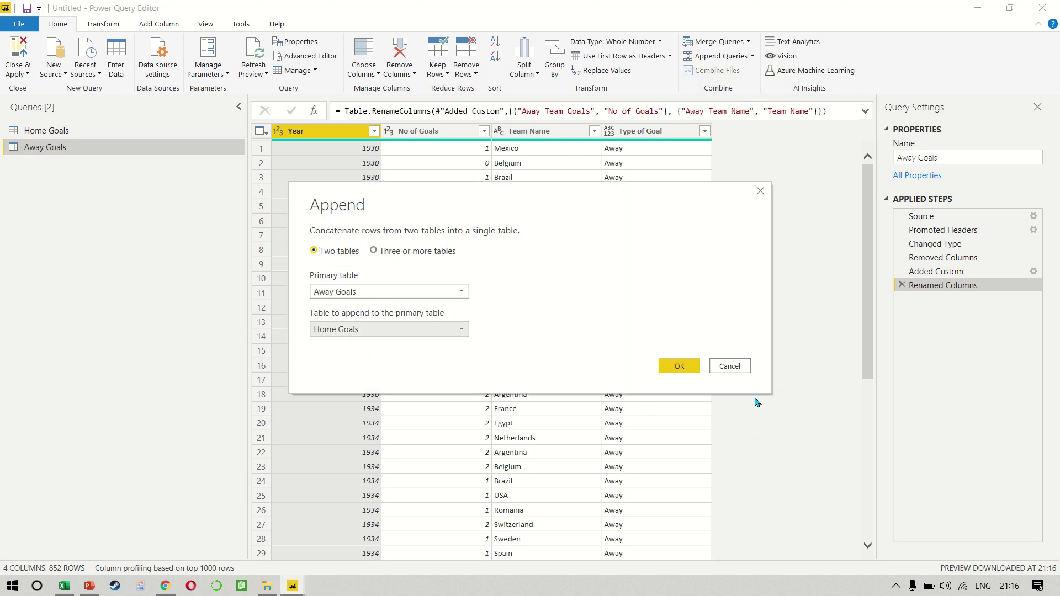
pyautogui.click(679, 367)
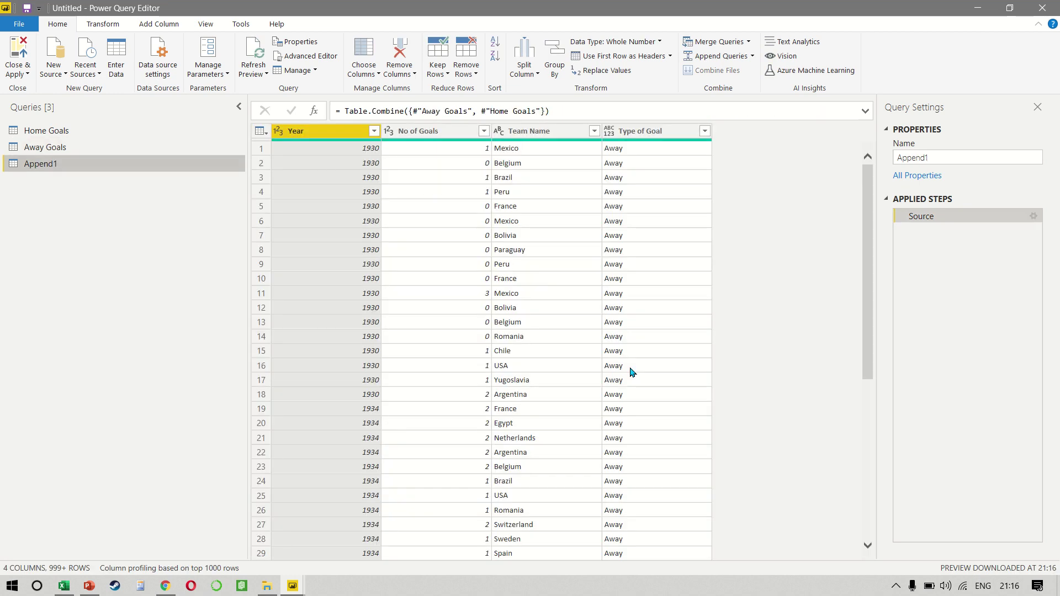
# Step: Scroll through Append1 to confirm the away and home rows share aligned columns
pyautogui.scroll(-20, 633, 372)
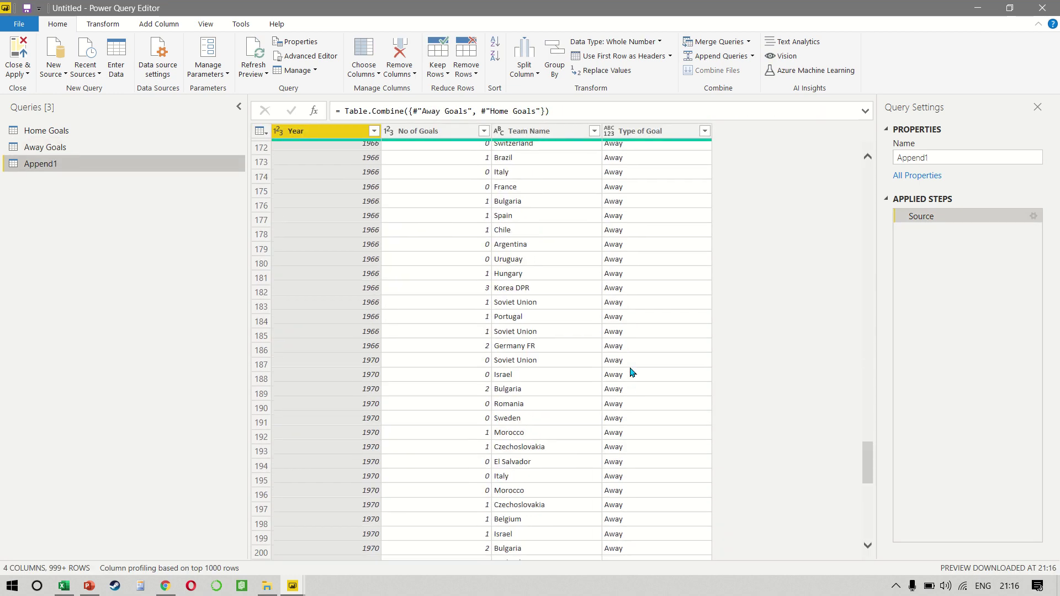
pyautogui.scroll(-20, 632, 372)
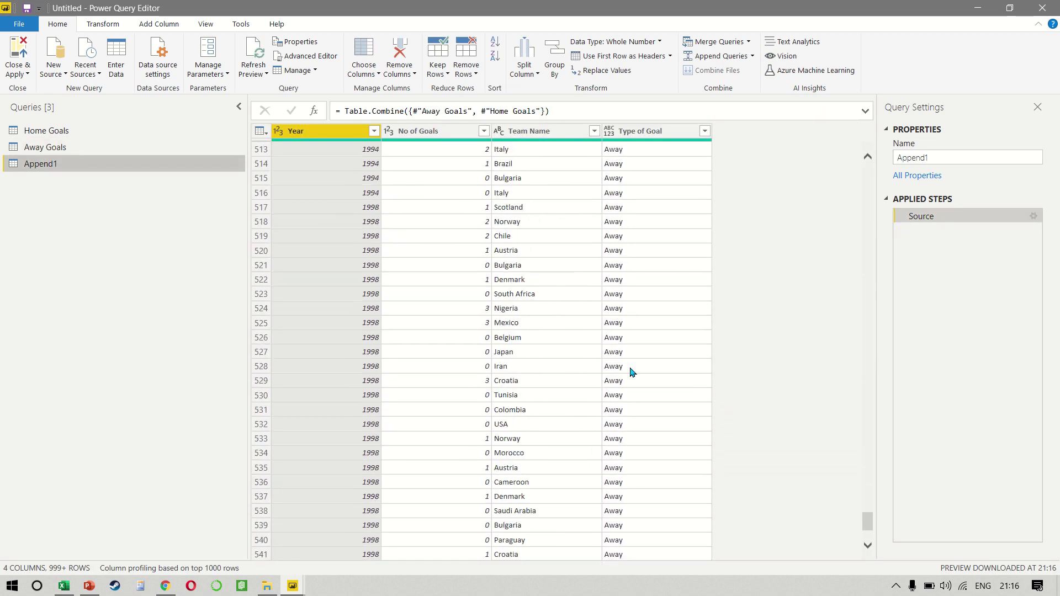
pyautogui.scroll(-20, 632, 373)
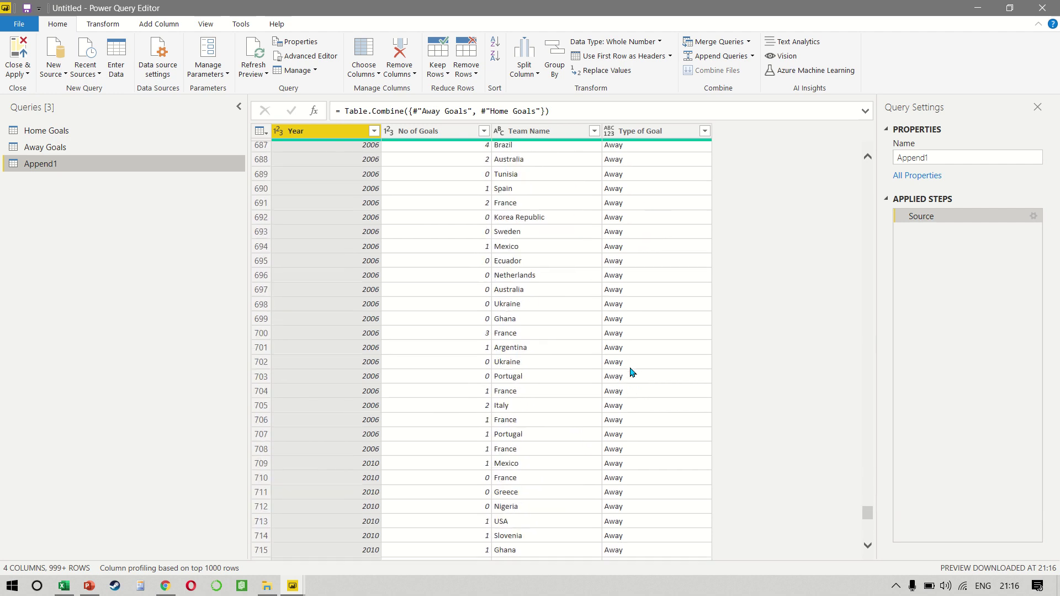
pyautogui.scroll(-20, 633, 372)
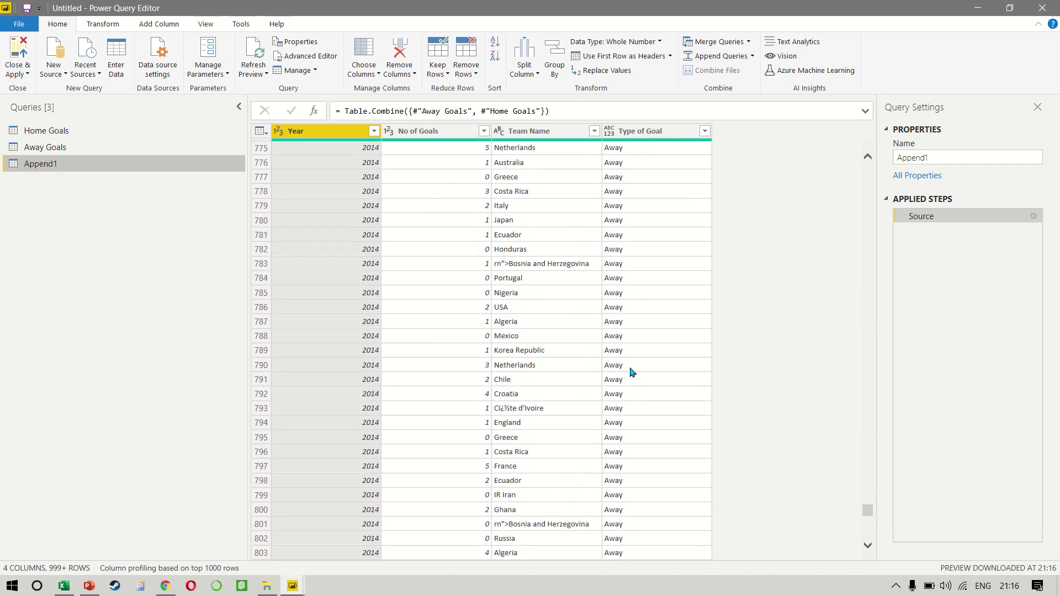
pyautogui.scroll(20, 633, 373)
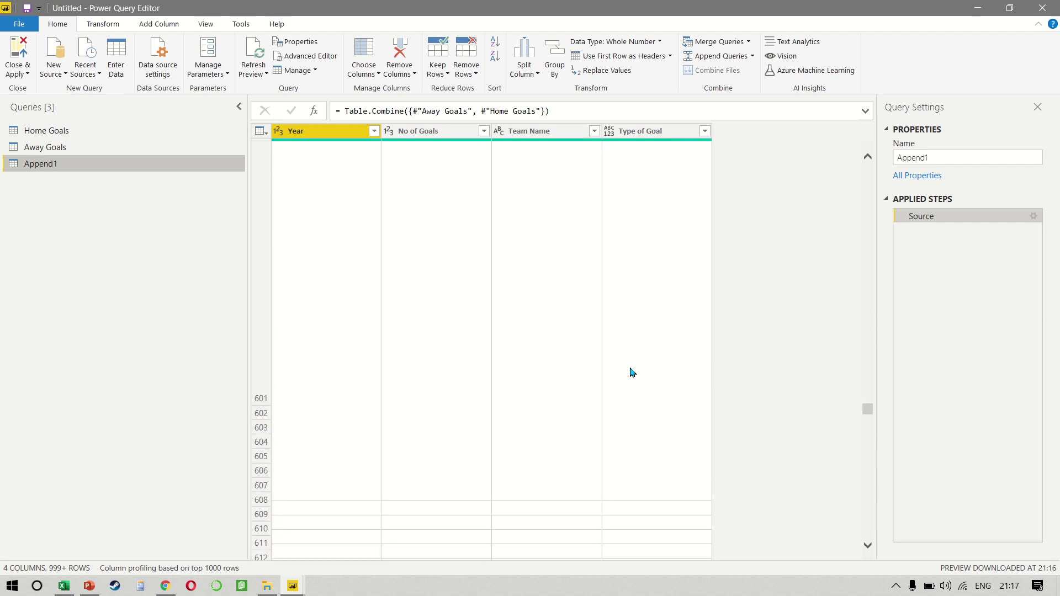
pyautogui.scroll(-20, 633, 372)
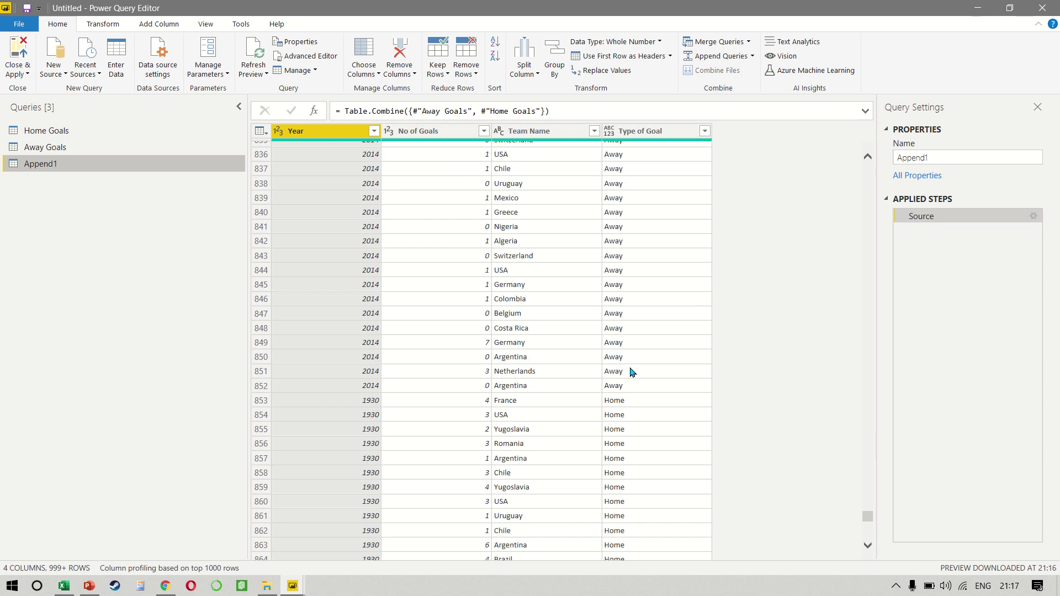
pyautogui.scroll(-3, 633, 372)
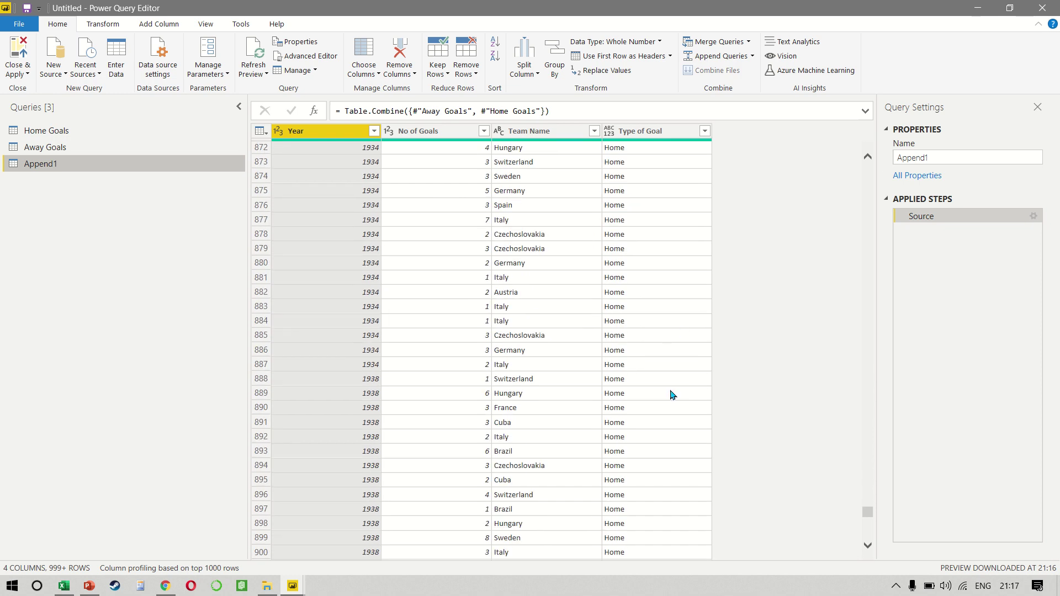
# Step: Apply the query changes and delete the Away Goals and Home Goals tables from the report
pyautogui.click(23, 51)
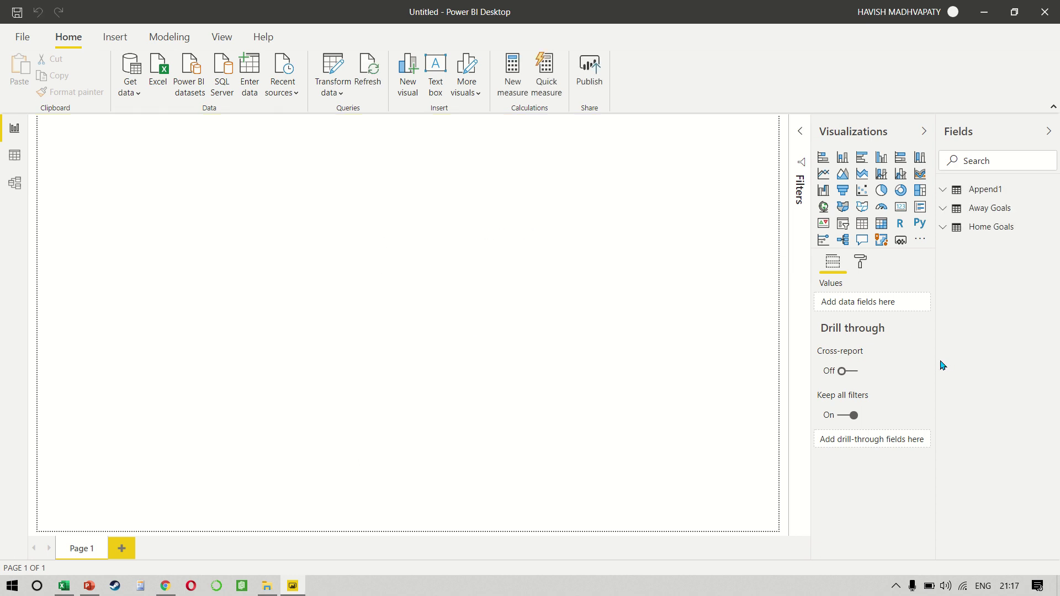
pyautogui.moveTo(937, 360); pyautogui.dragTo(858, 362)
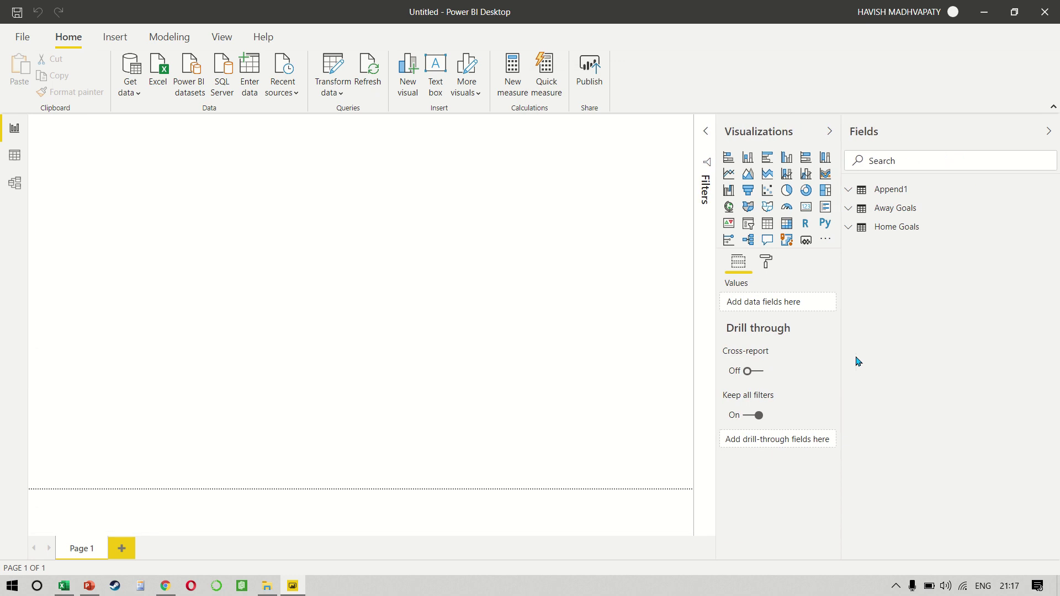
pyautogui.click(1052, 210)
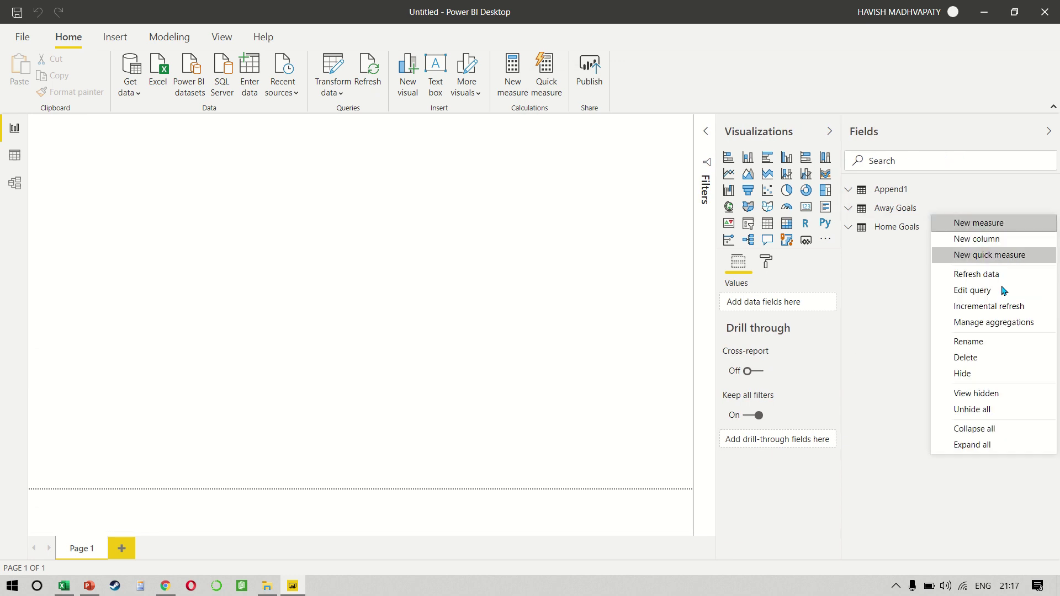
pyautogui.click(973, 374)
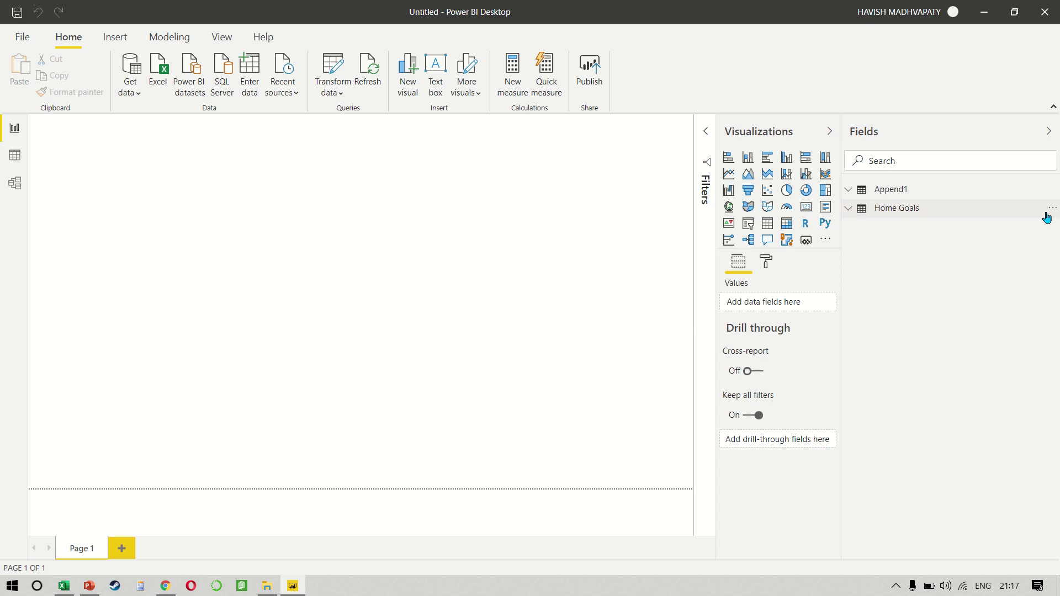
pyautogui.click(1046, 212)
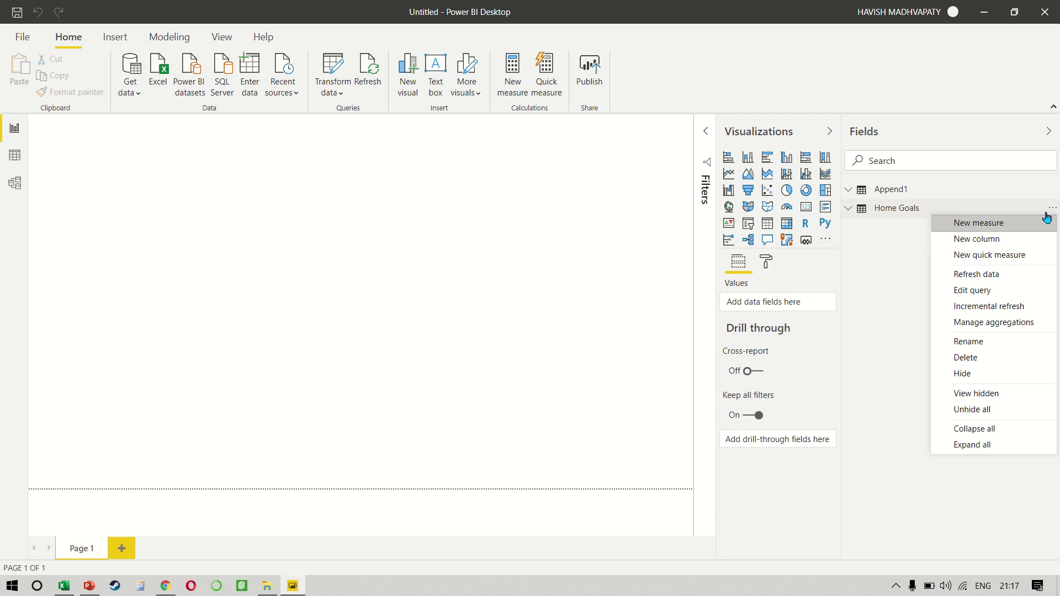
pyautogui.click(973, 374)
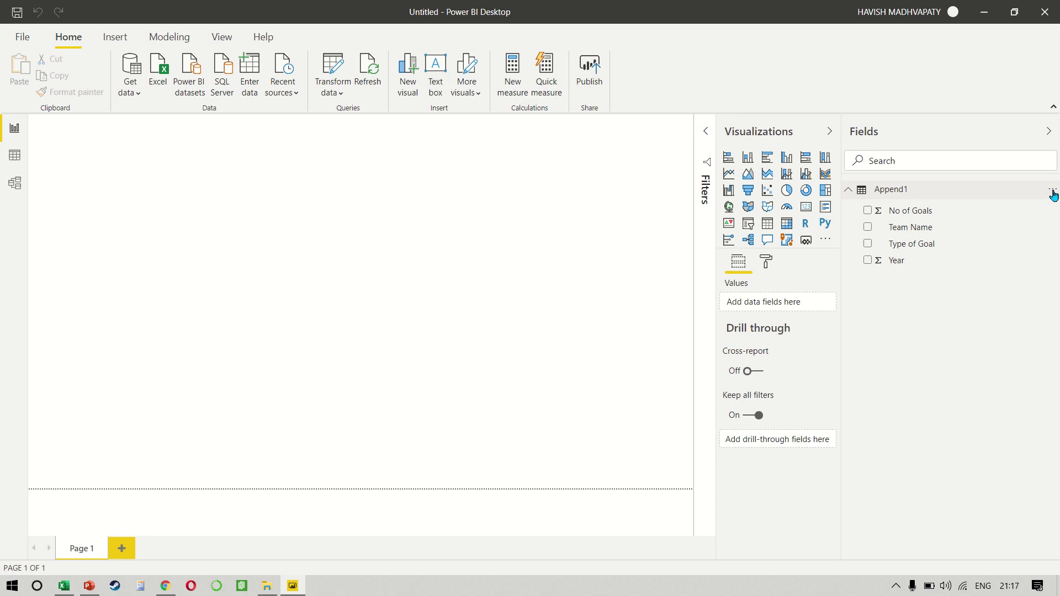
# Step: Rename the Append1 table to 'Final List of Goals'
pyautogui.click(1052, 192)
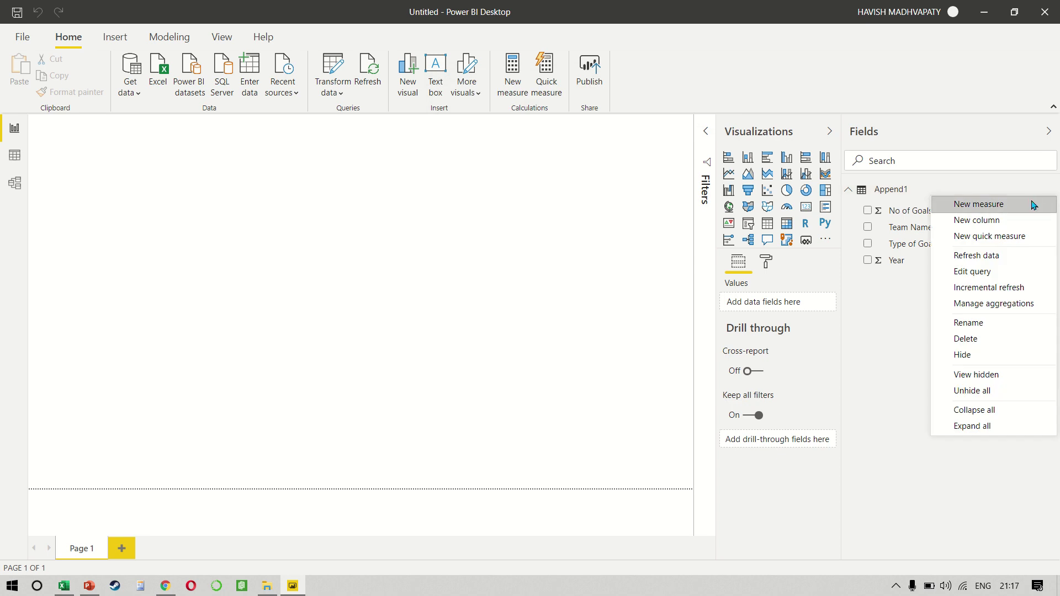
pyautogui.click(989, 323)
pyautogui.write('Fla')
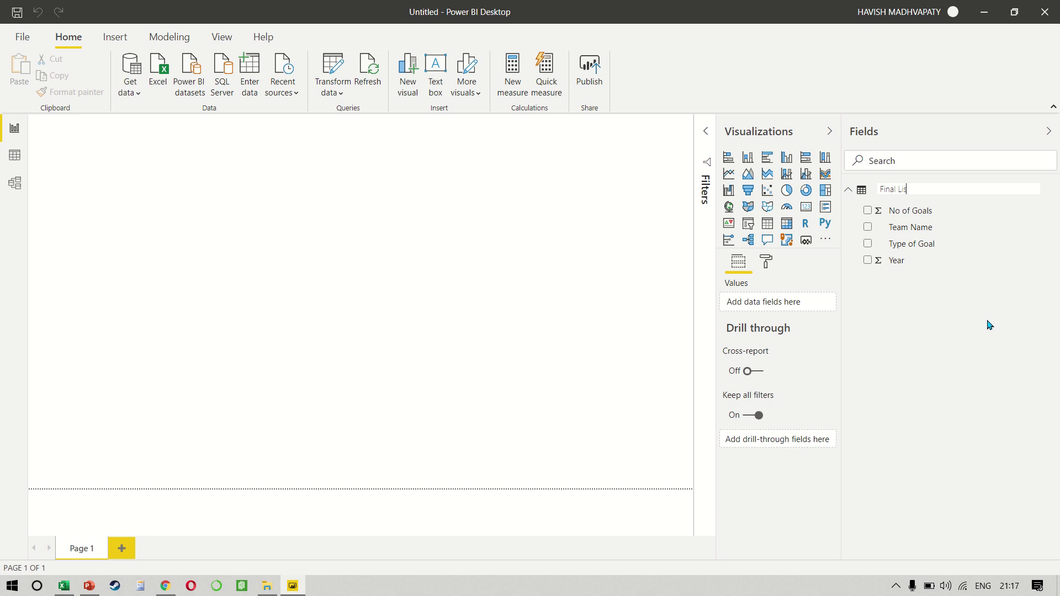
pyautogui.write('al List of Goals')
pyautogui.press('Return')
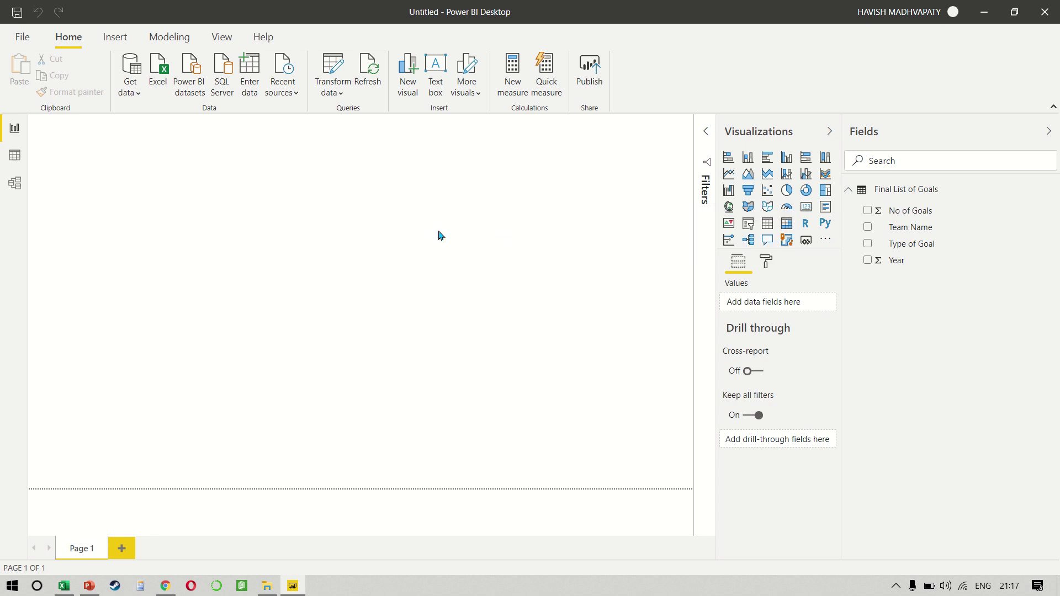
# Step: Add a widened line chart of No of Goals by Year, Type of Goal as legend, with data labels on
pyautogui.click(729, 175)
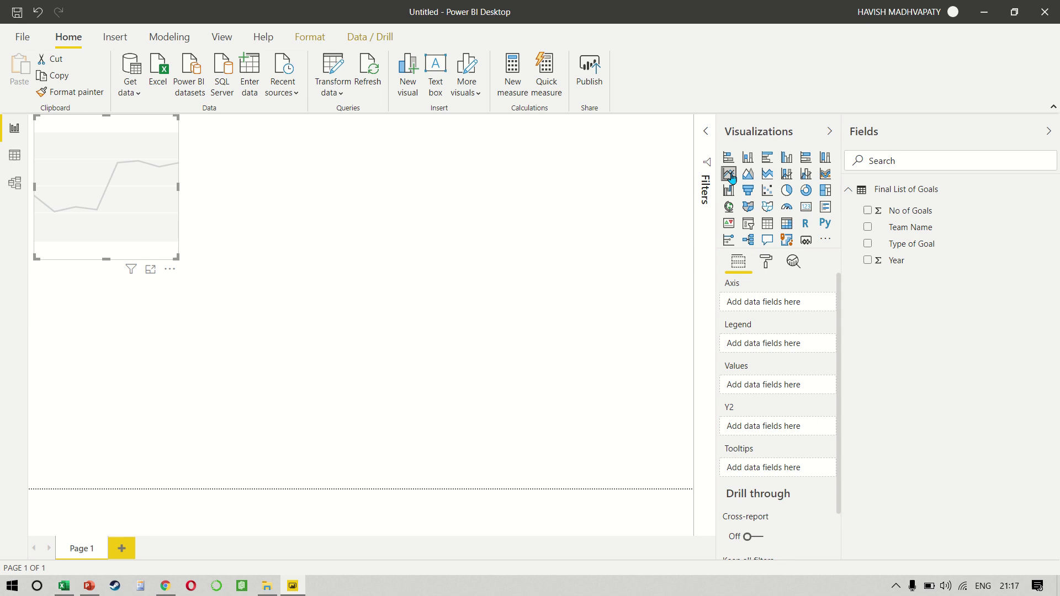
pyautogui.click(869, 213)
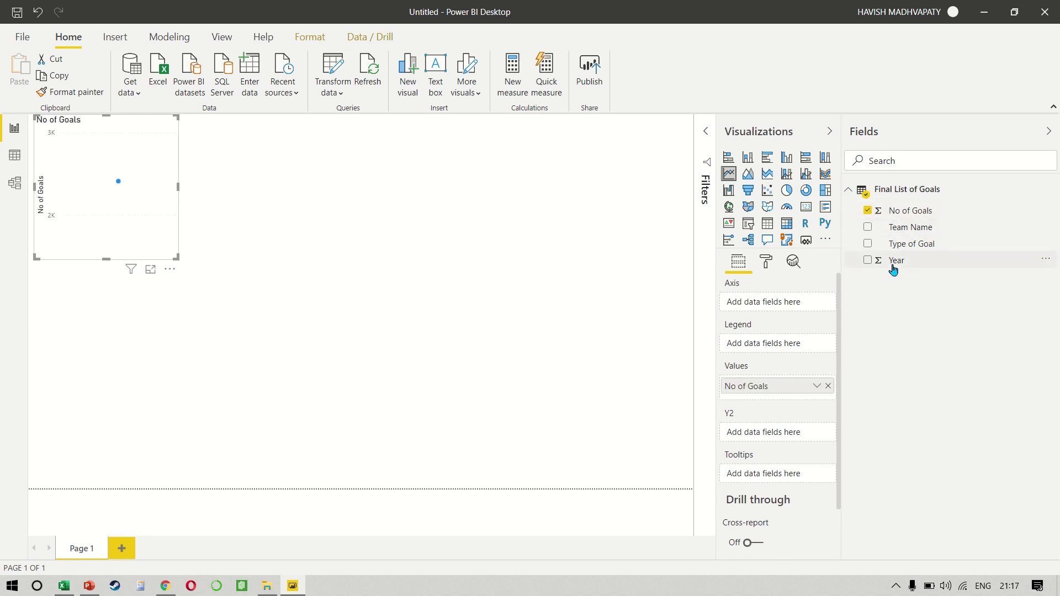
pyautogui.moveTo(892, 267); pyautogui.dragTo(781, 304)
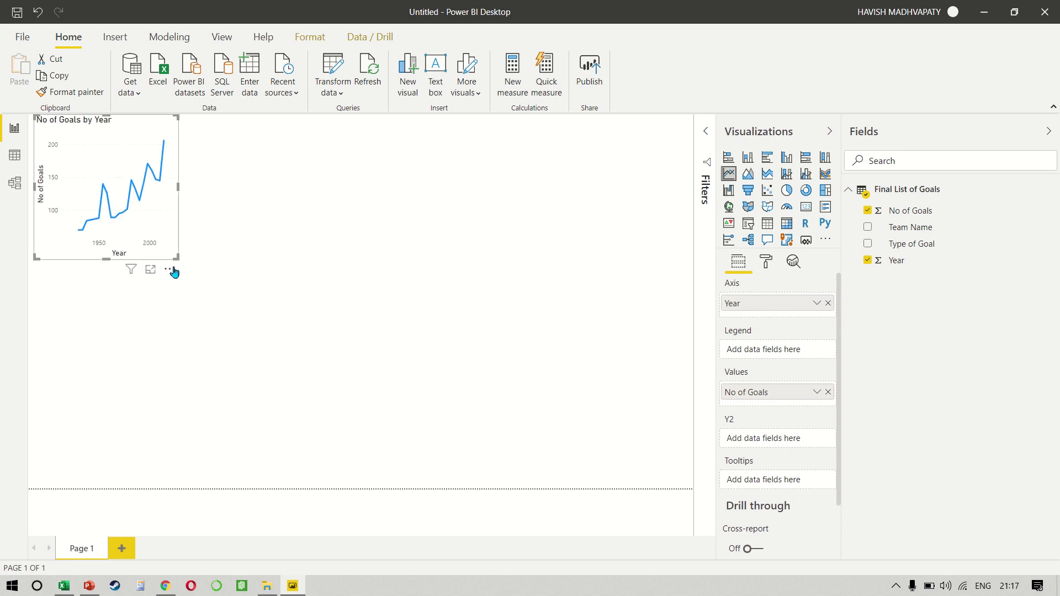
pyautogui.moveTo(358, 348); pyautogui.dragTo(711, 343)
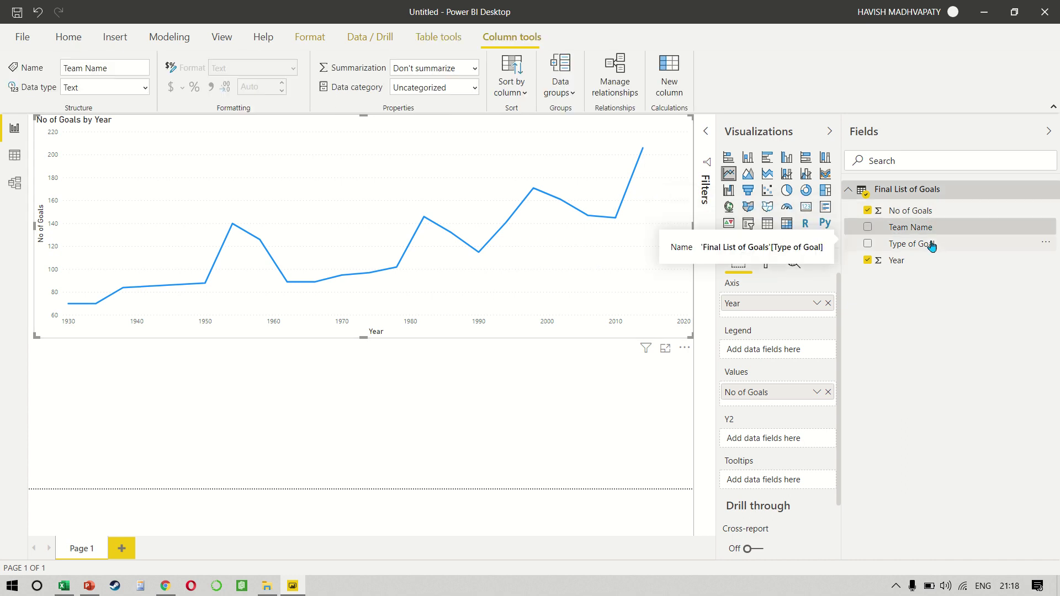
pyautogui.moveTo(932, 247); pyautogui.dragTo(782, 352)
pyautogui.moveTo(189, 233)
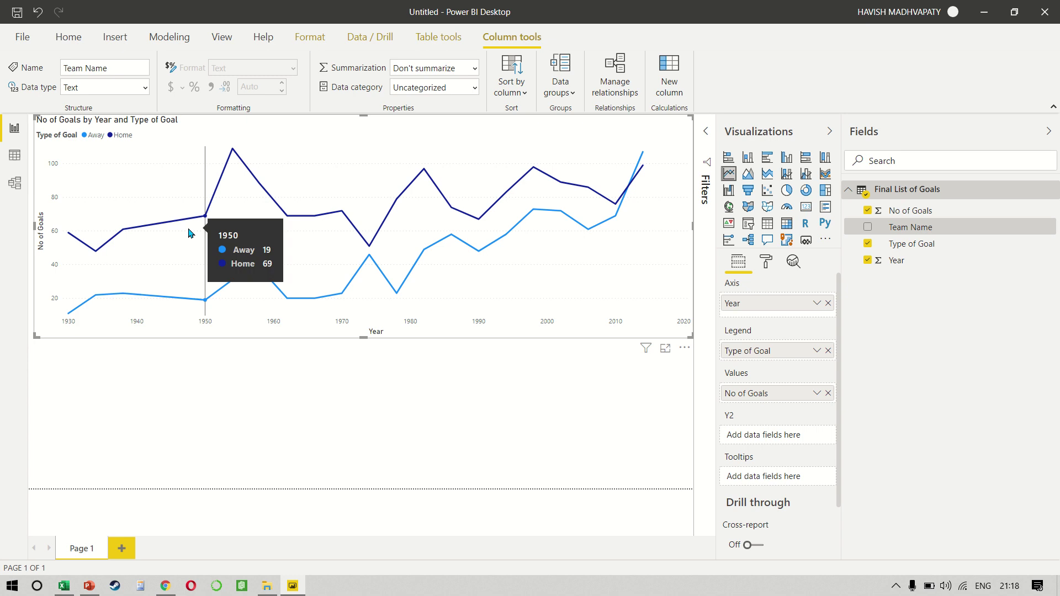
pyautogui.click(767, 262)
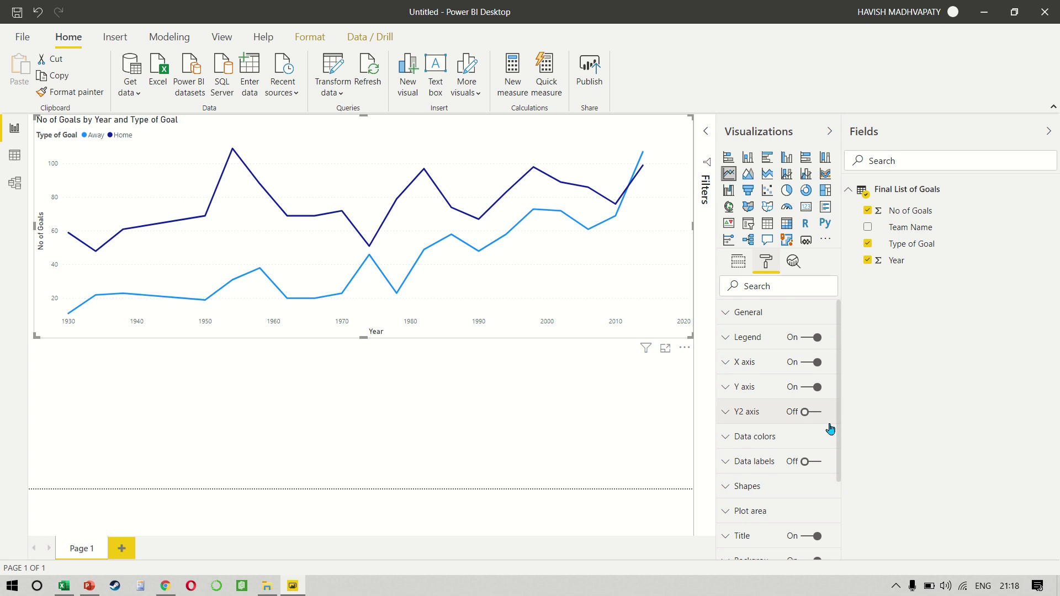
pyautogui.click(815, 464)
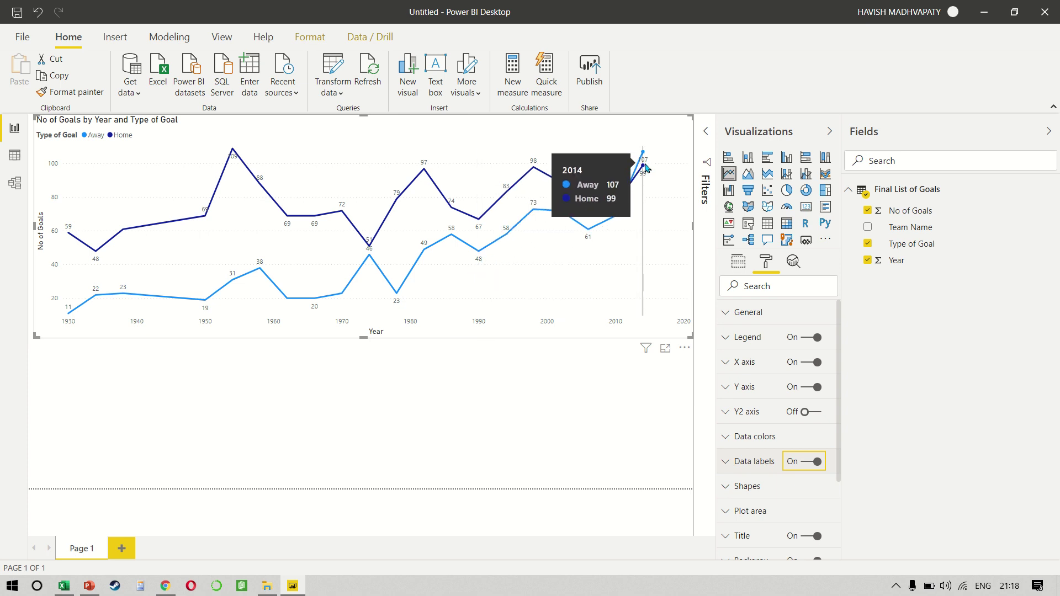
# Step: Add a slicer listing Team Name values to the page
pyautogui.click(478, 438)
pyautogui.click(749, 224)
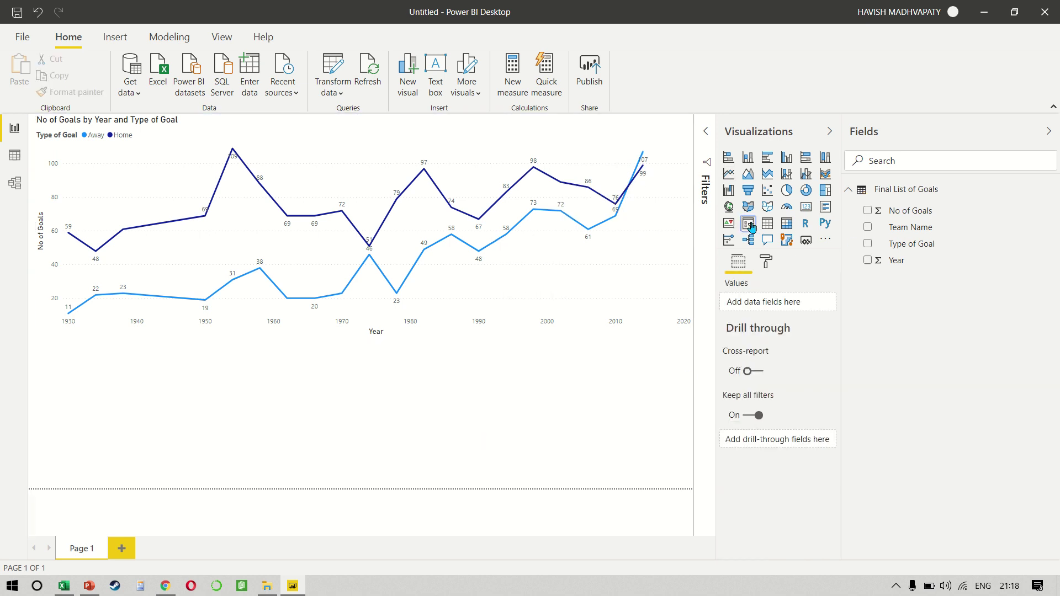
pyautogui.click(868, 228)
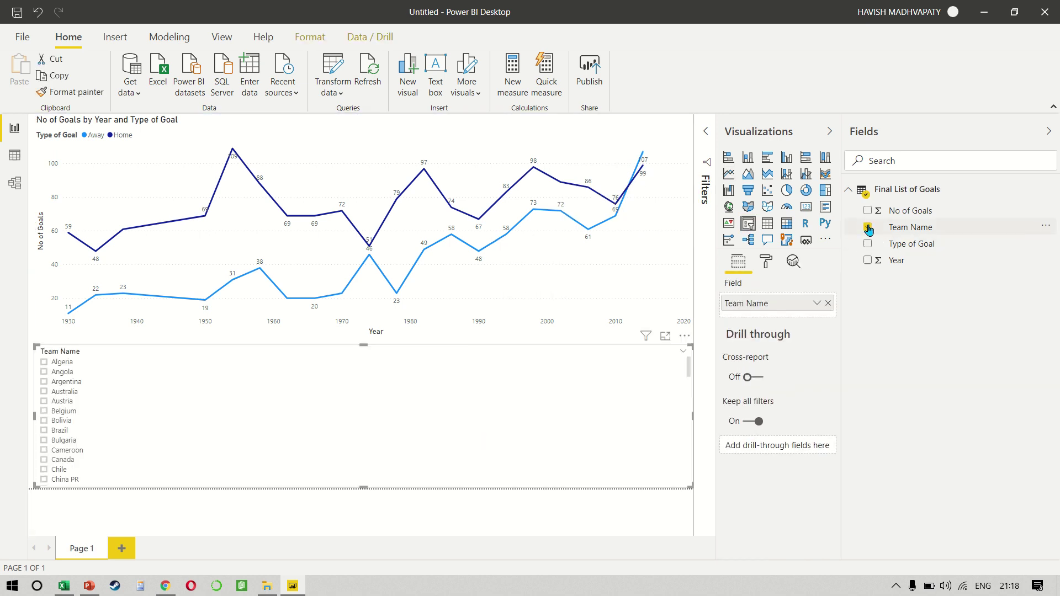
# Step: Select Angola, Australia, Belgium, Bolivia and Brazil in turn in the slicer, ending on France
pyautogui.click(44, 371)
pyautogui.click(44, 392)
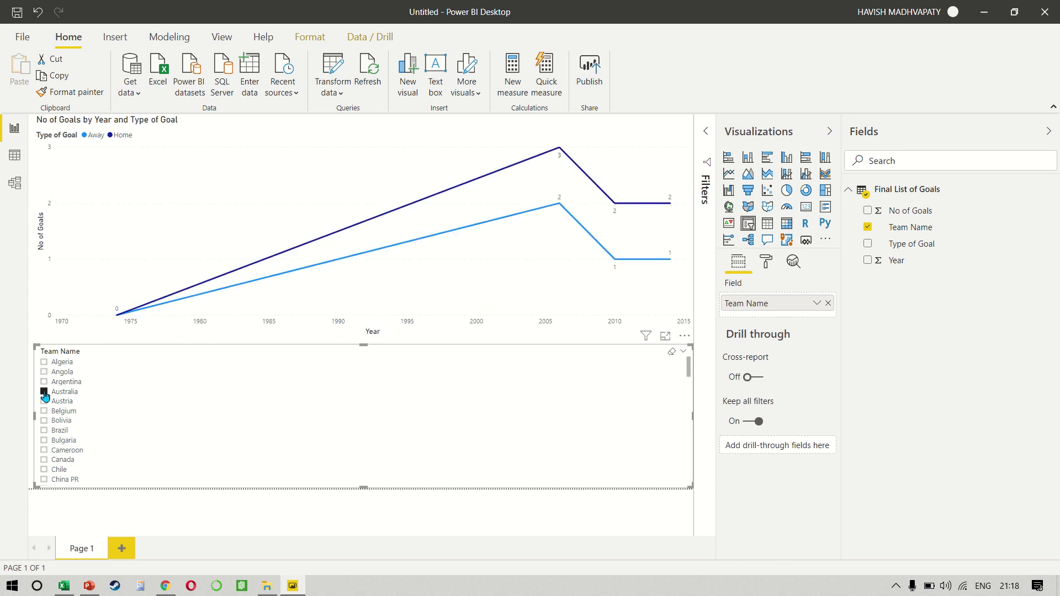
pyautogui.click(48, 411)
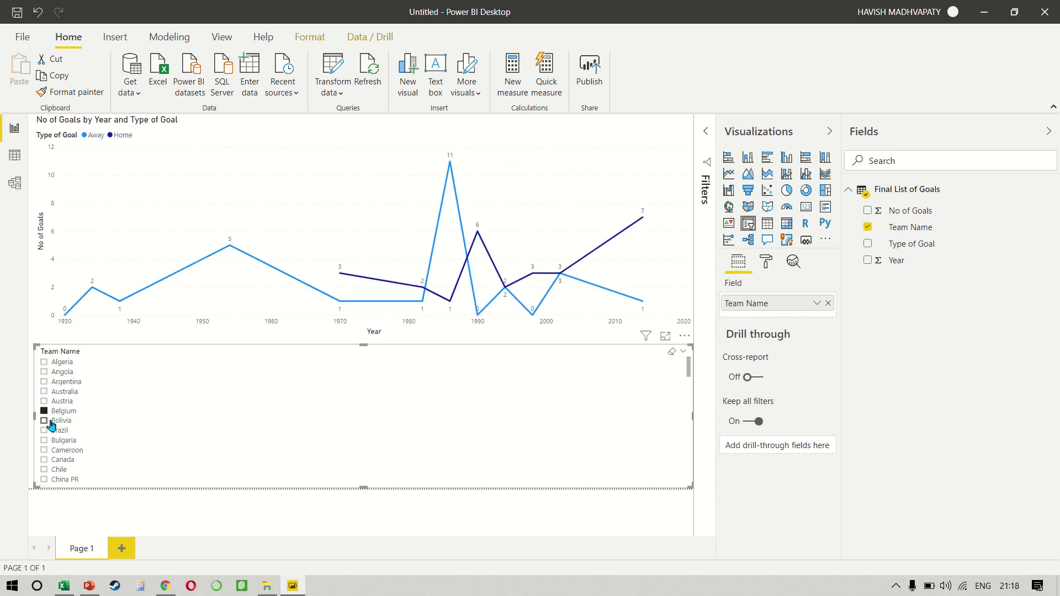
pyautogui.click(48, 420)
pyautogui.click(49, 431)
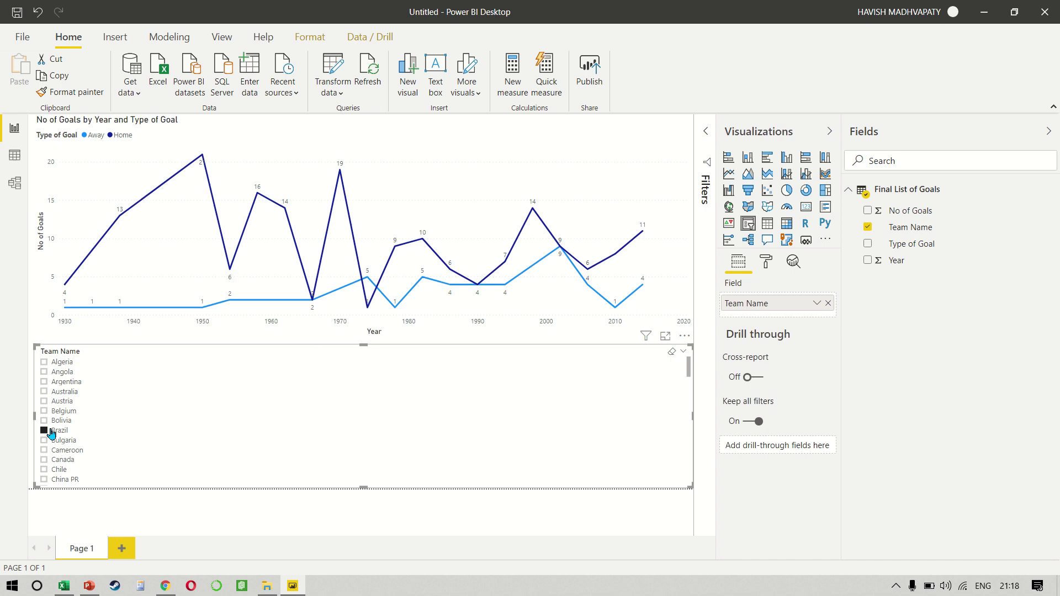
pyautogui.scroll(-3, 51, 433)
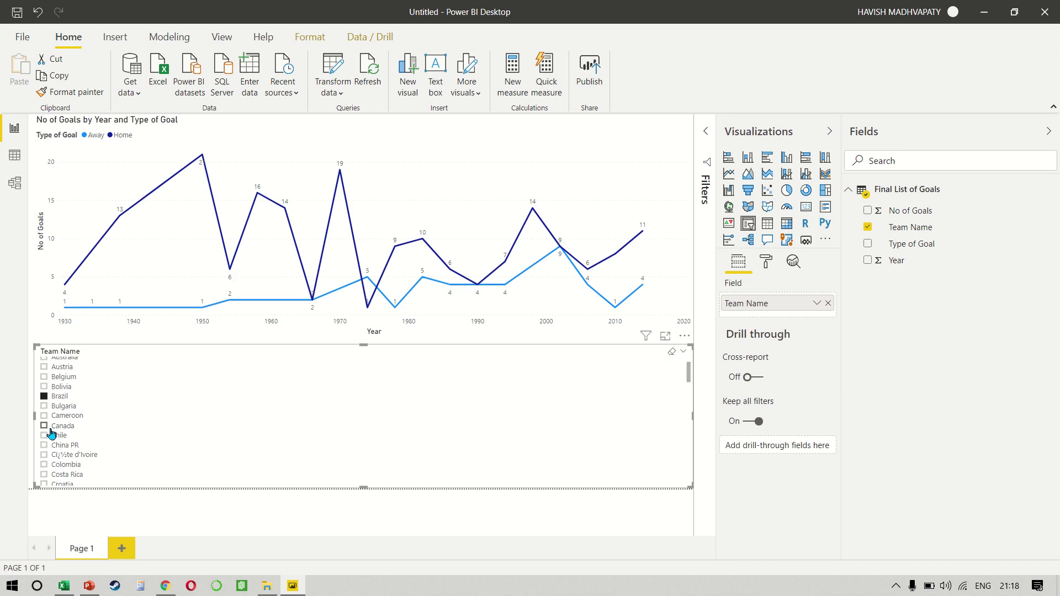
pyautogui.scroll(-3, 50, 428)
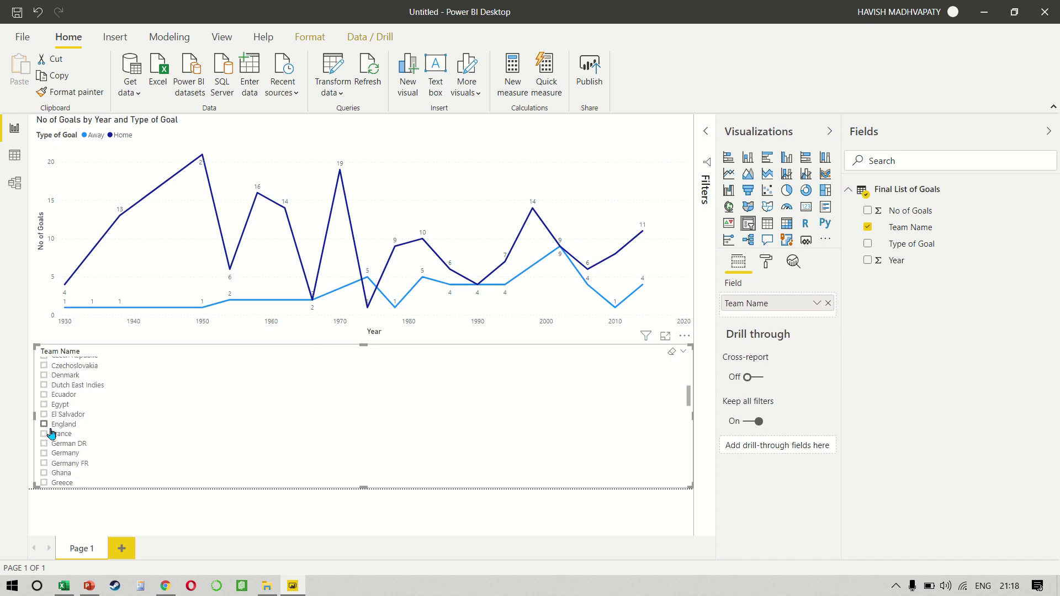
pyautogui.click(46, 416)
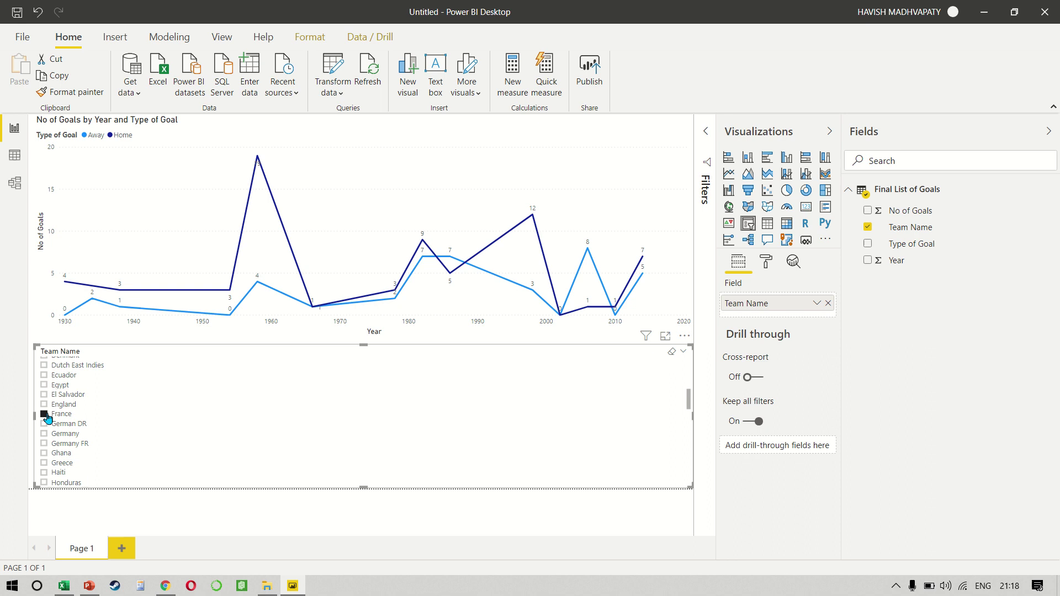
pyautogui.moveTo(263, 186)
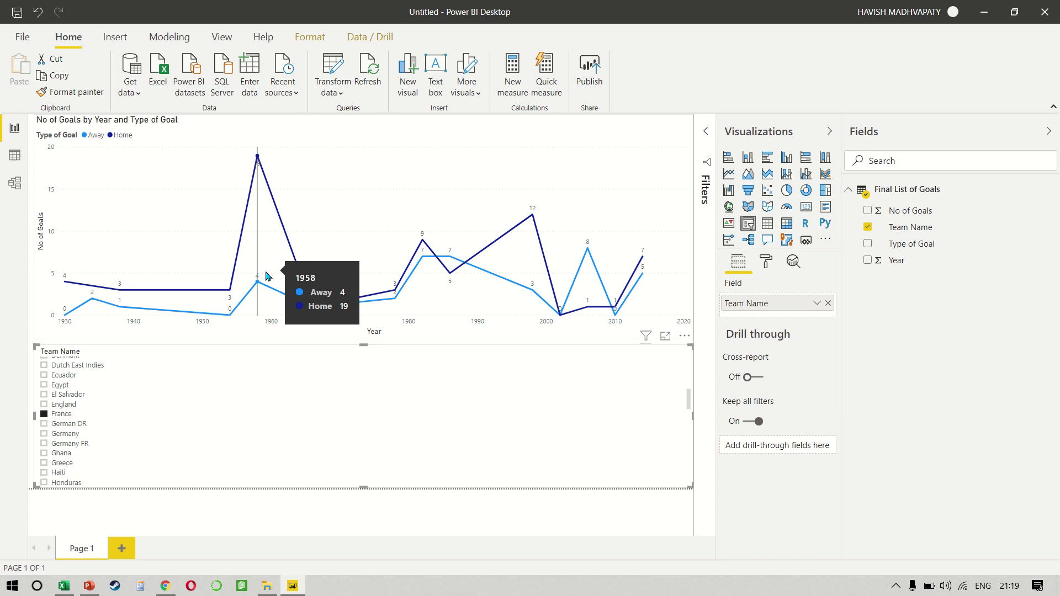
# Step: Switch to the WorldCupMatches workbook in Excel
pyautogui.hotkey('alt', 'Tab')
pyautogui.press('Tab')
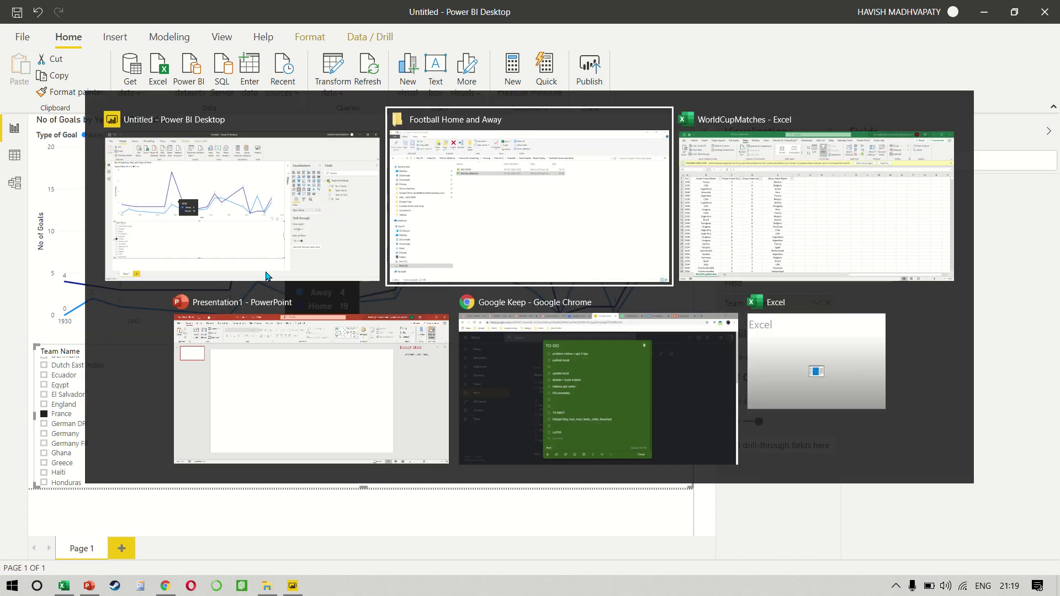
pyautogui.click(226, 263)
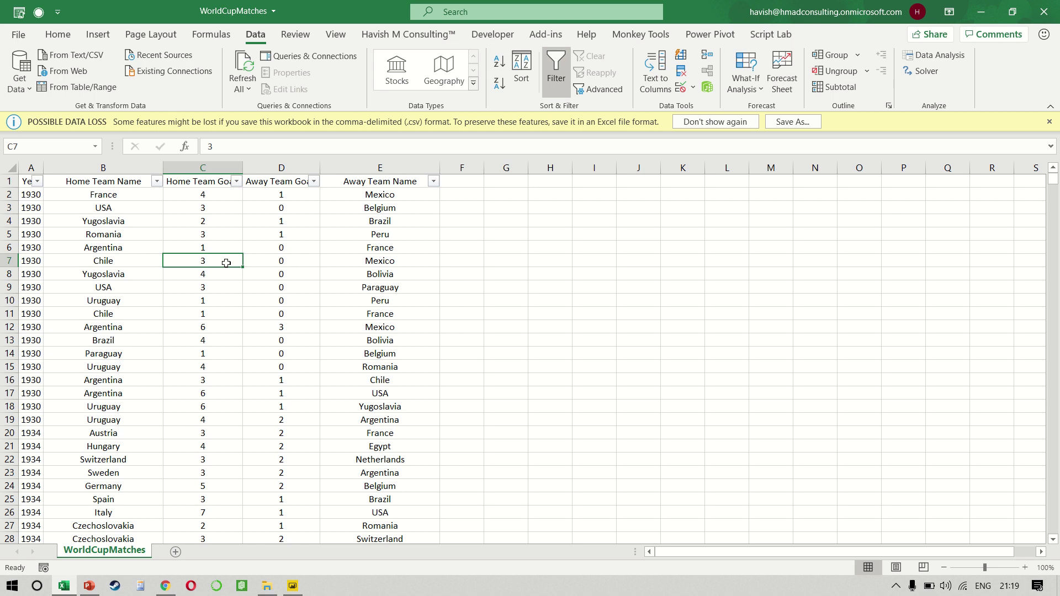
# Step: Inspect the home team and home/away goal cells for the matches in rows 5 and 7
pyautogui.click(123, 236)
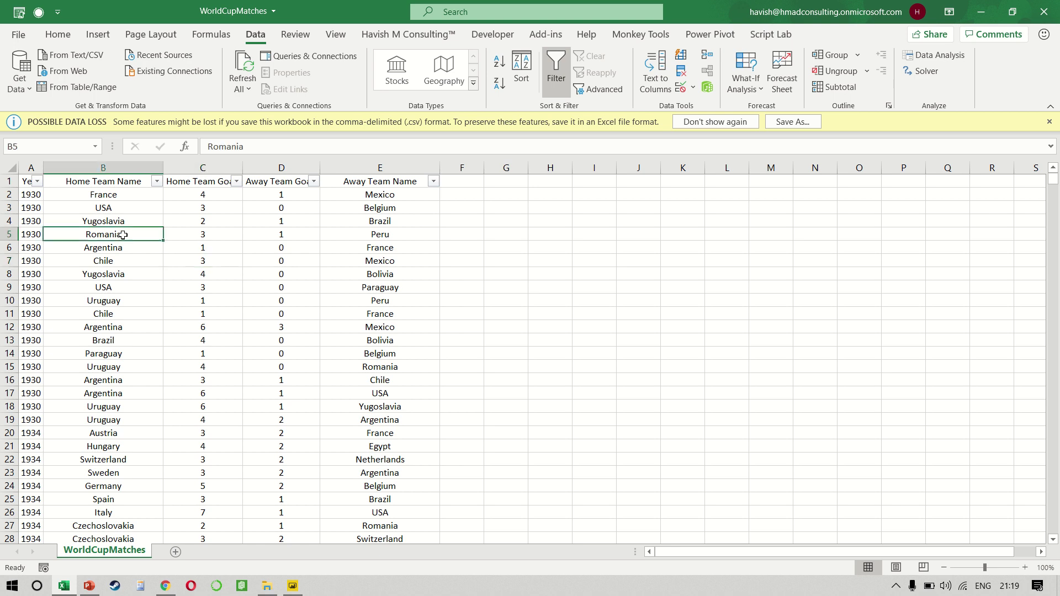
pyautogui.click(248, 235)
pyautogui.click(189, 254)
pyautogui.click(279, 257)
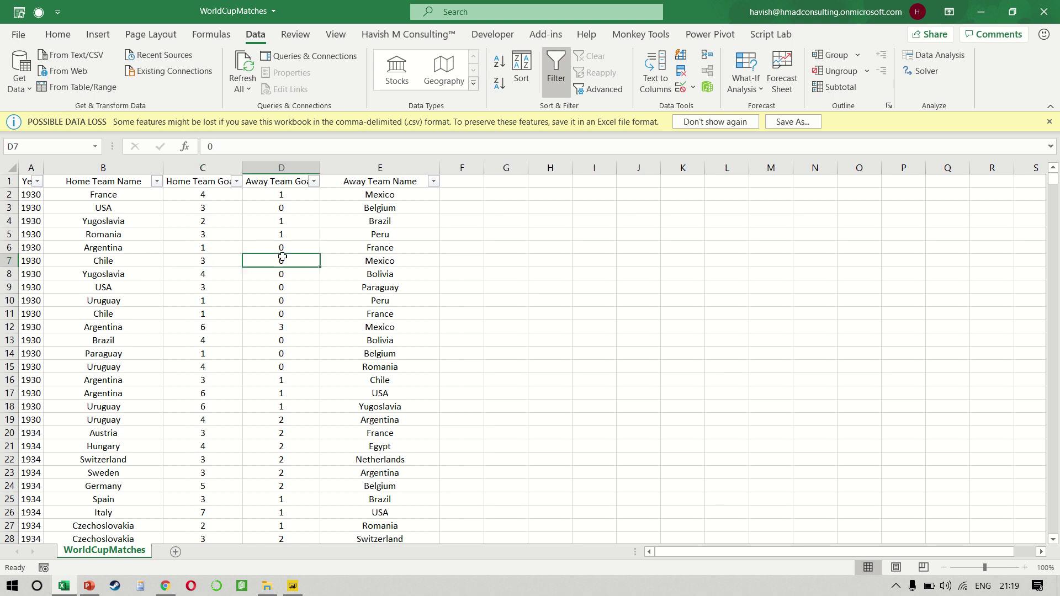
pyautogui.click(154, 266)
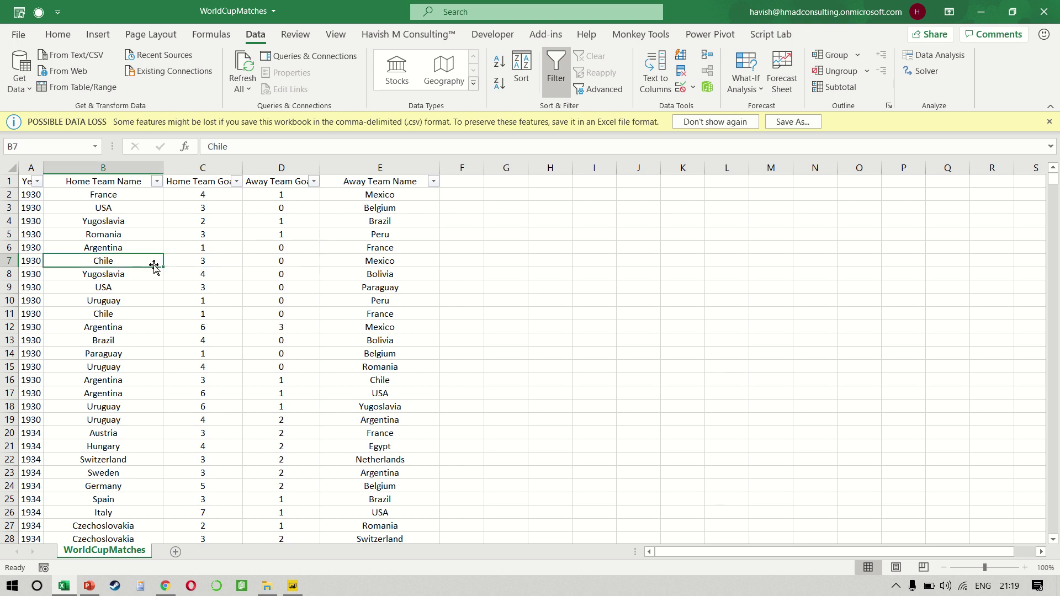